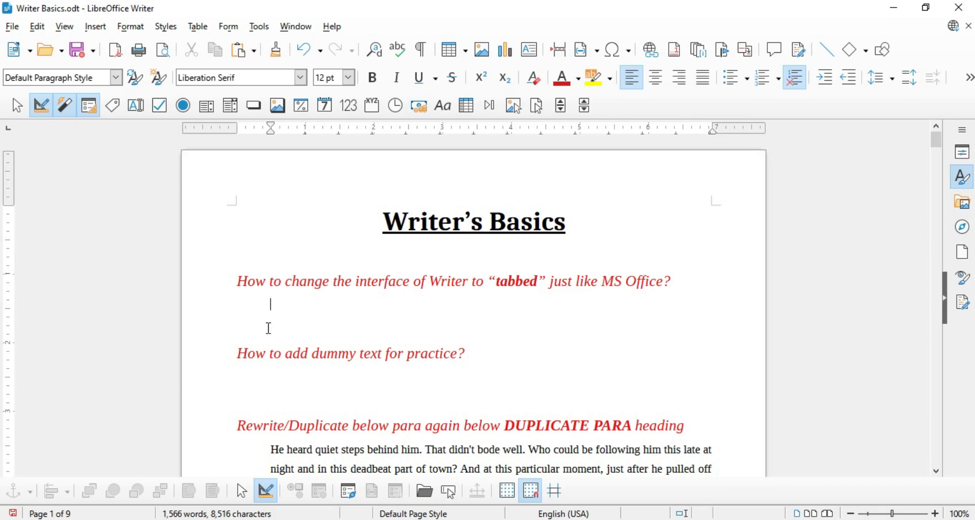
- Switch Writer's user interface to the Tabbed layout via View > User Interface
{"action": "scroll", "coordinate": [374, 330], "scroll_direction": "down", "scroll_amount": 8}
{"action": "scroll", "coordinate": [377, 329], "scroll_direction": "down", "scroll_amount": 20}
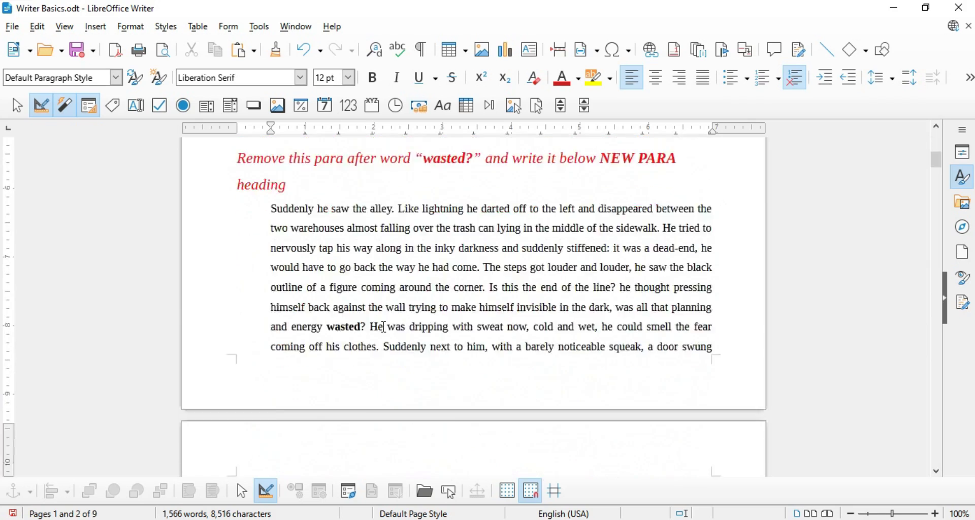
{"action": "scroll", "coordinate": [385, 326], "scroll_direction": "down", "scroll_amount": 20}
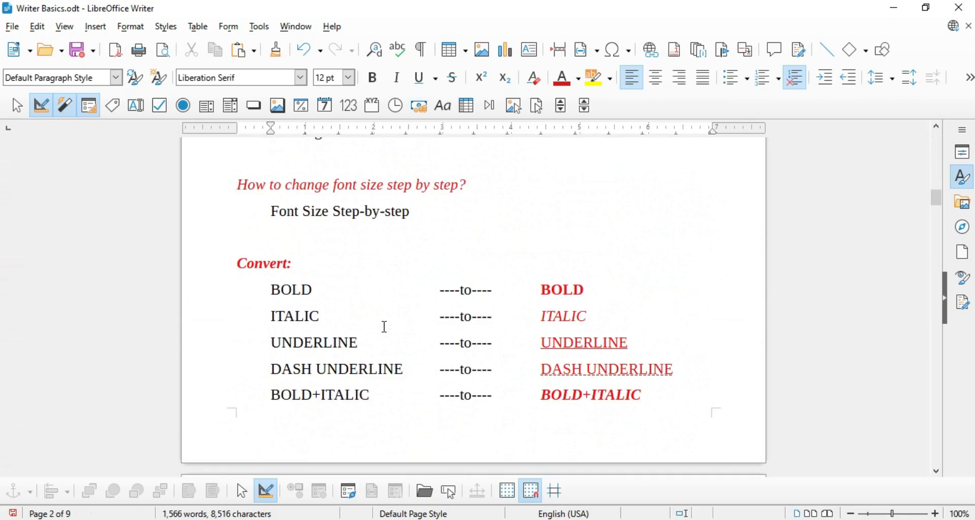
{"action": "scroll", "coordinate": [385, 328], "scroll_direction": "down", "scroll_amount": 20}
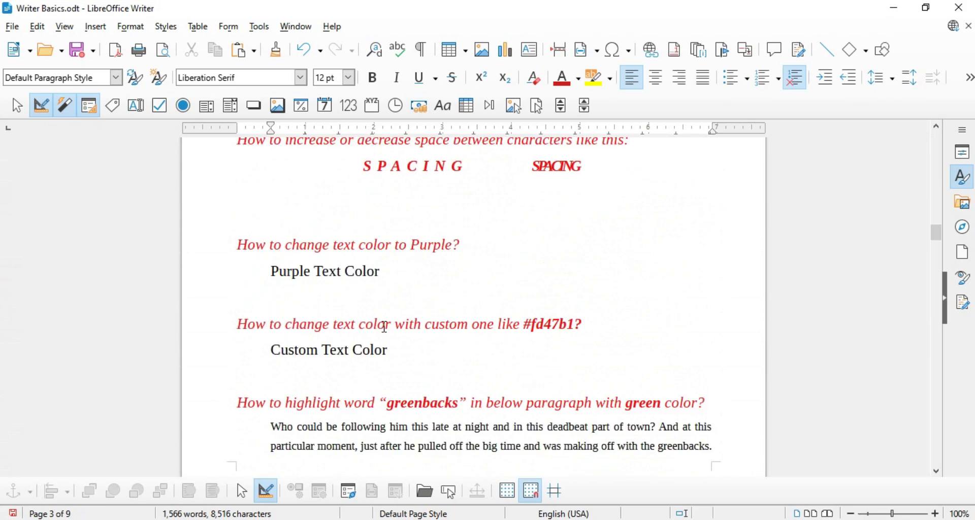
{"action": "scroll", "coordinate": [384, 326], "scroll_direction": "down", "scroll_amount": 7}
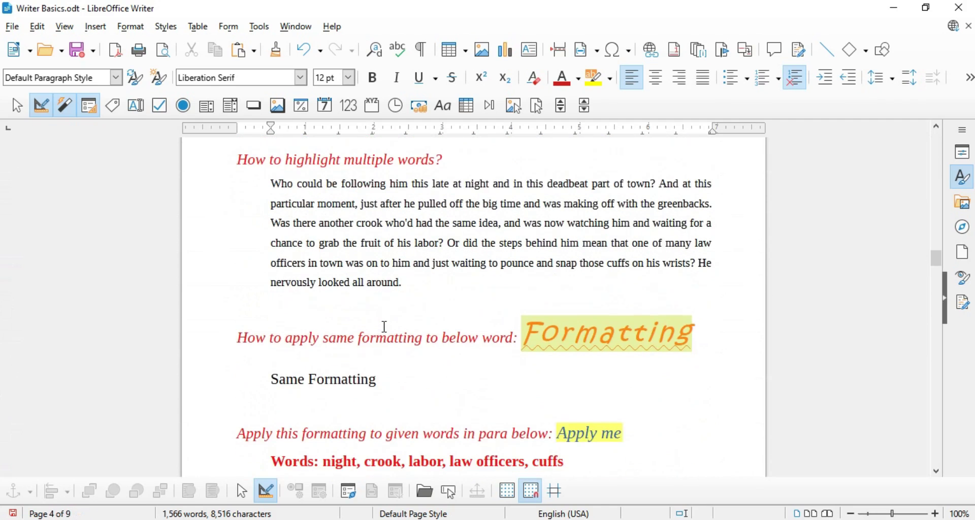
{"action": "scroll", "coordinate": [385, 326], "scroll_direction": "down", "scroll_amount": 10}
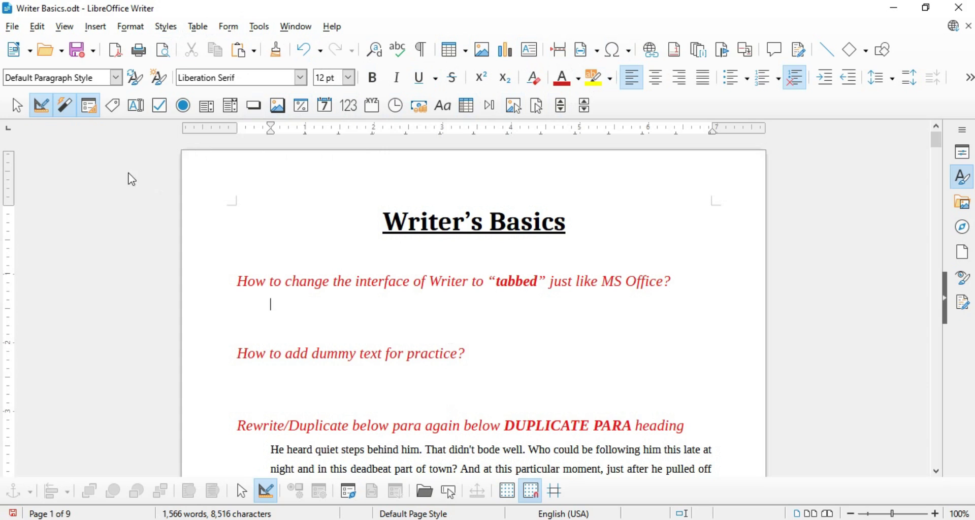
{"action": "left_click", "coordinate": [61, 32]}
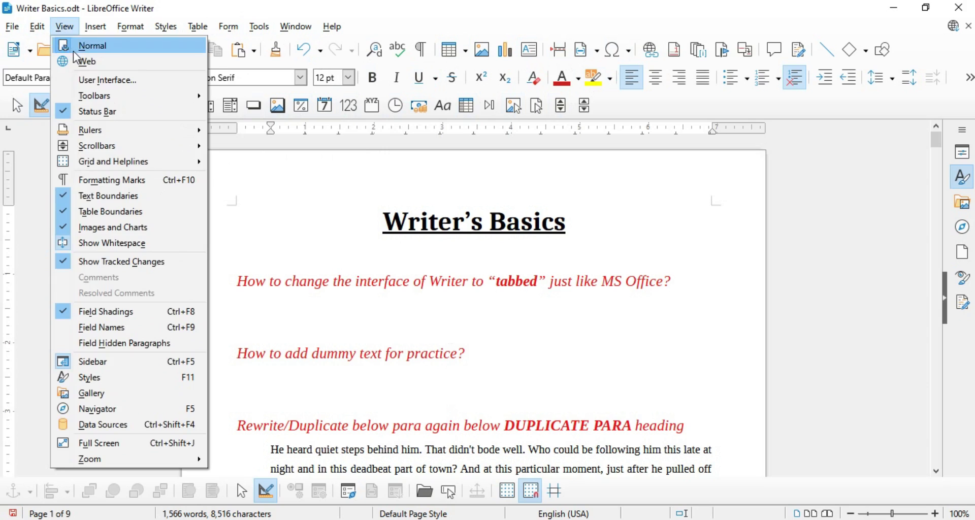
{"action": "left_click", "coordinate": [95, 80]}
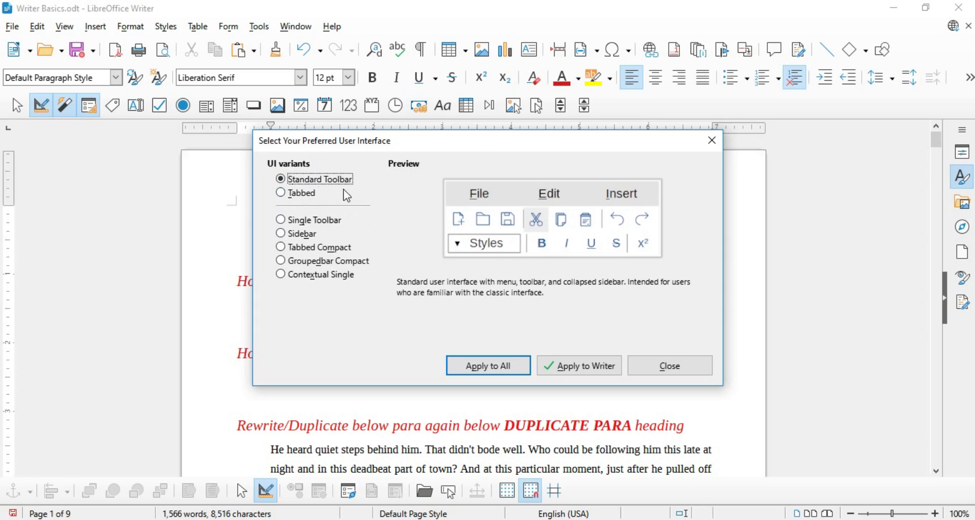
{"action": "left_click", "coordinate": [285, 198]}
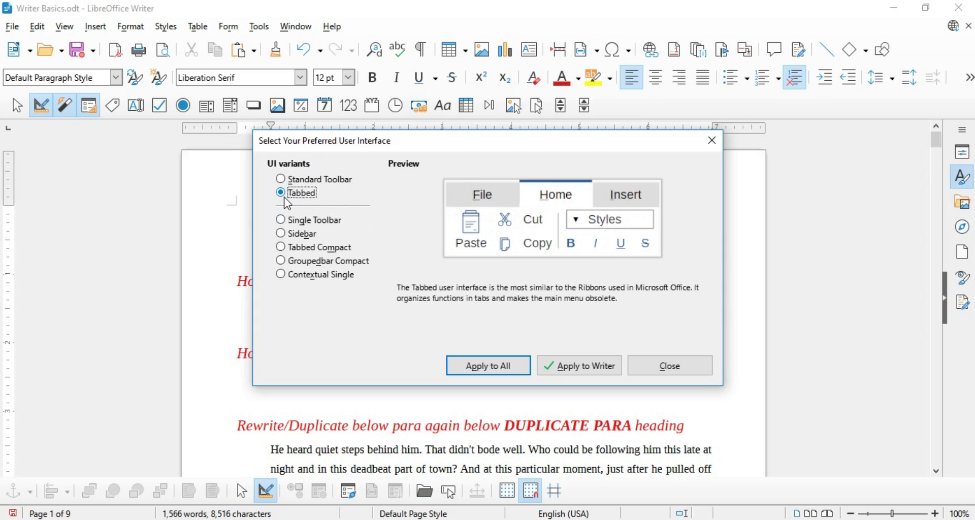
{"action": "left_click", "coordinate": [592, 373]}
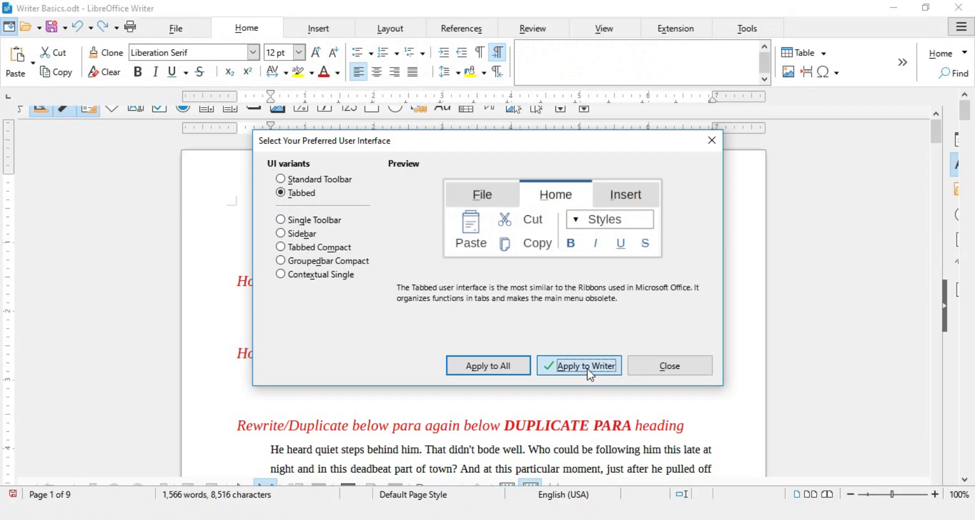
{"action": "left_click", "coordinate": [660, 363]}
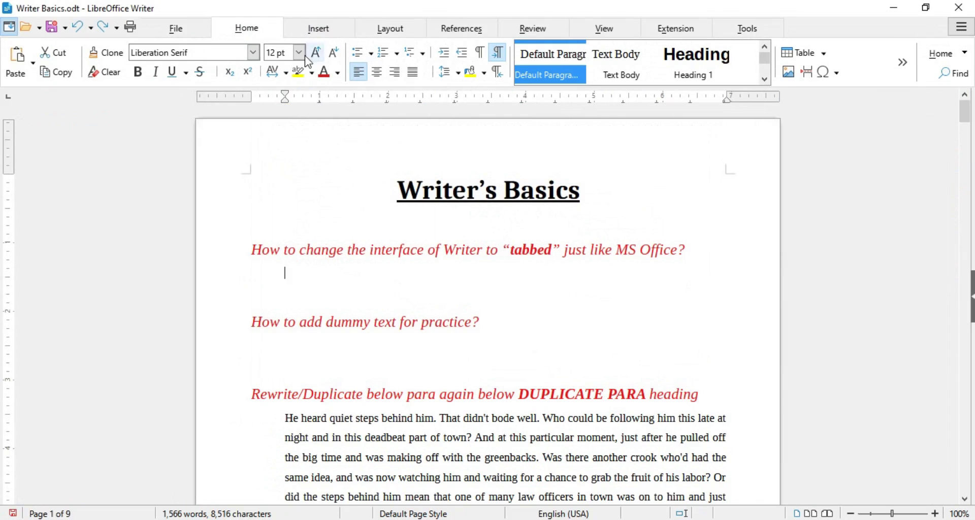
- Browse the Insert, Layout, References, Review, View and Extension tabs, then return to Home
{"action": "left_click", "coordinate": [322, 36]}
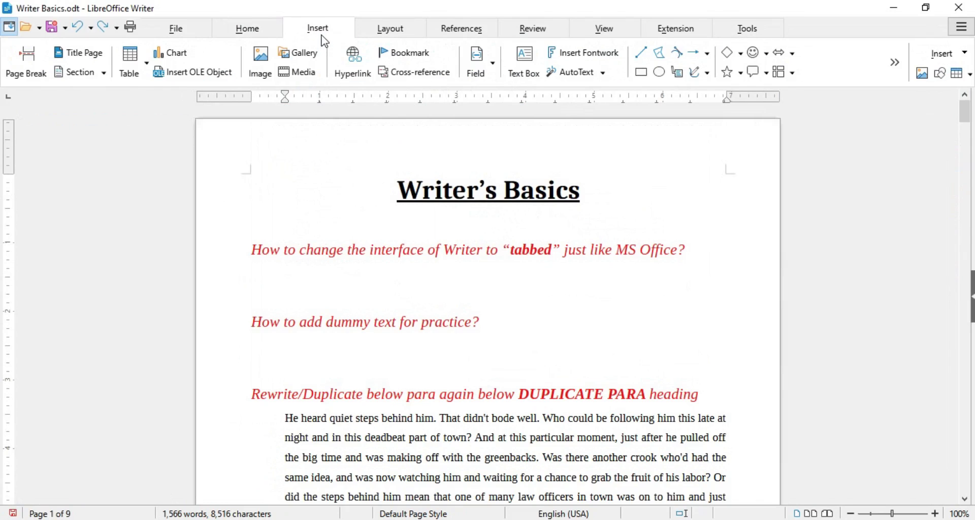
{"action": "left_click", "coordinate": [389, 29]}
{"action": "left_click", "coordinate": [458, 26]}
{"action": "left_click", "coordinate": [549, 29]}
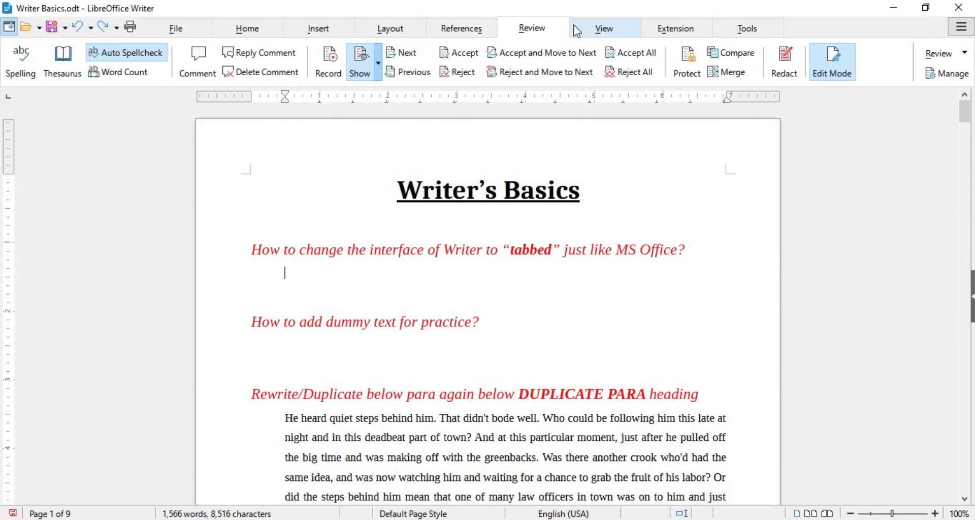
{"action": "left_click", "coordinate": [605, 29]}
{"action": "left_click", "coordinate": [679, 29]}
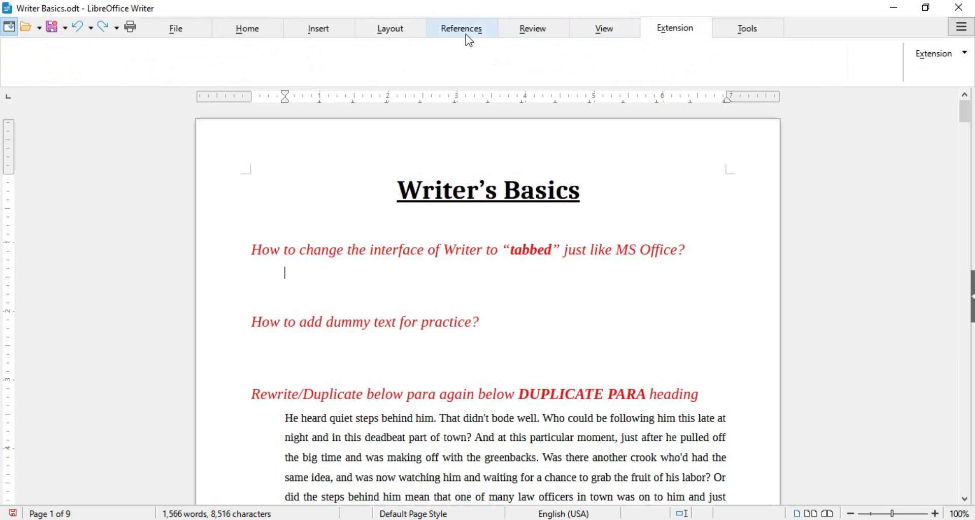
{"action": "left_click", "coordinate": [248, 31]}
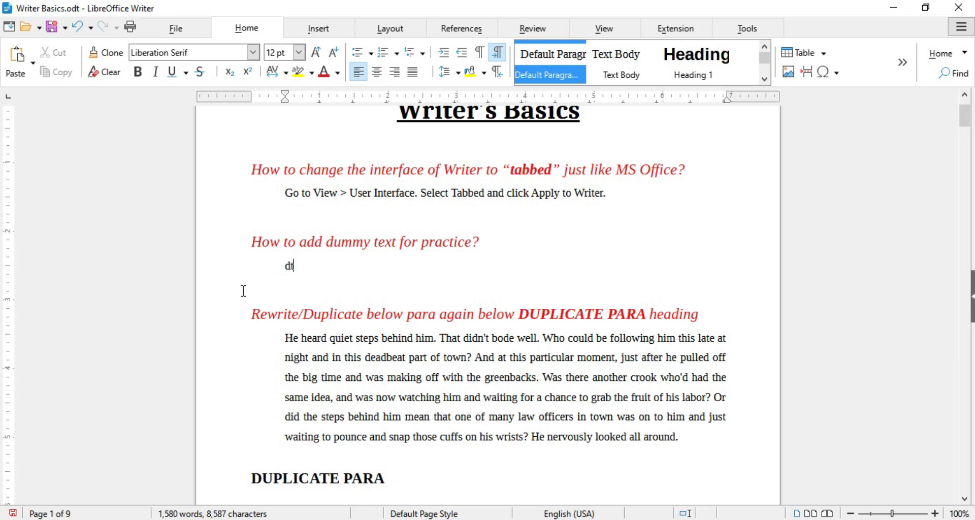
- Expand 'dt' with F3 into a dummy-text paragraph under the dummy-text question
{"action": "key", "text": "F3"}
{"action": "scroll", "coordinate": [315, 283], "scroll_direction": "up", "scroll_amount": 3}
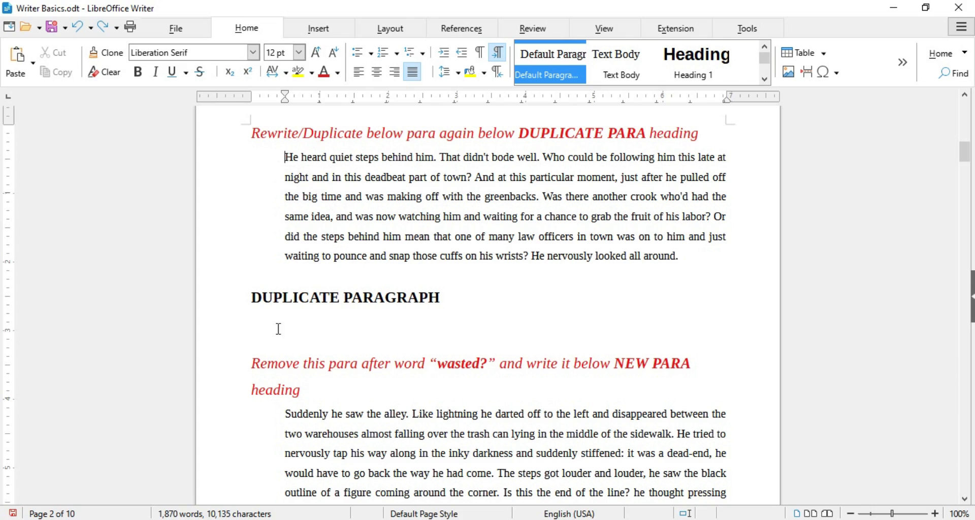
- Copy the 'He heard quiet steps…' paragraph and paste it under DUPLICATE PARAGRAPH
{"action": "left_click_drag", "start_coordinate": [285, 157], "coordinate": [682, 261]}
{"action": "key", "text": "ctrl+c"}
{"action": "left_click", "coordinate": [54, 71]}
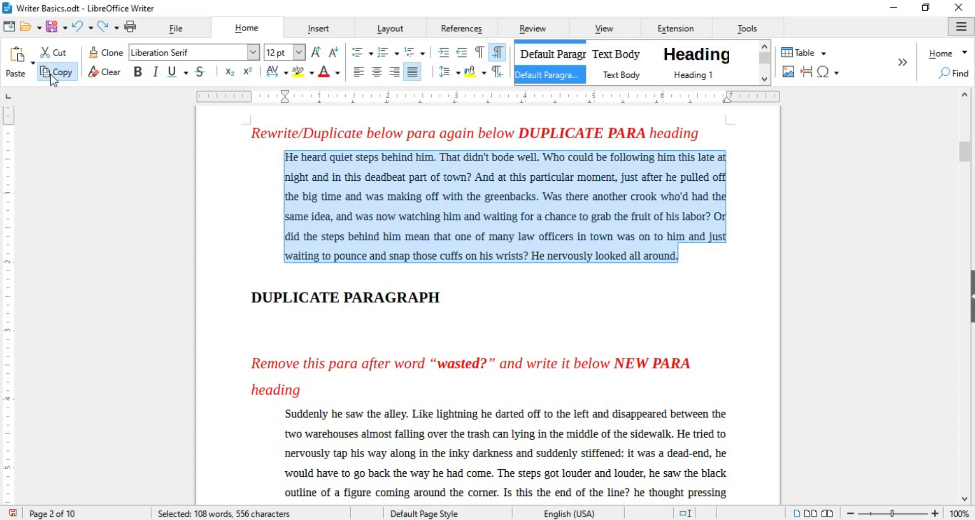
{"action": "left_click", "coordinate": [308, 317]}
{"action": "left_click", "coordinate": [19, 57]}
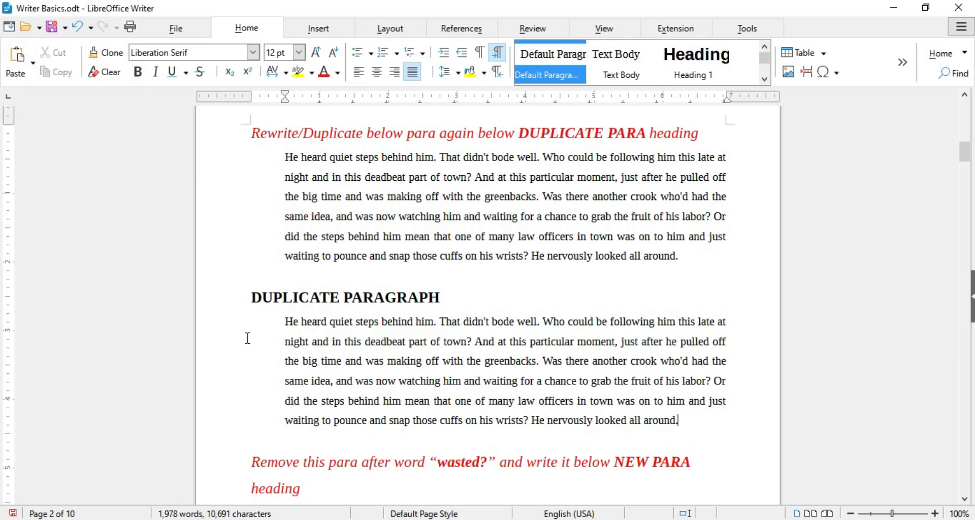
{"action": "scroll", "coordinate": [246, 339], "scroll_direction": "down", "scroll_amount": 5}
{"action": "scroll", "coordinate": [245, 340], "scroll_direction": "down", "scroll_amount": 3}
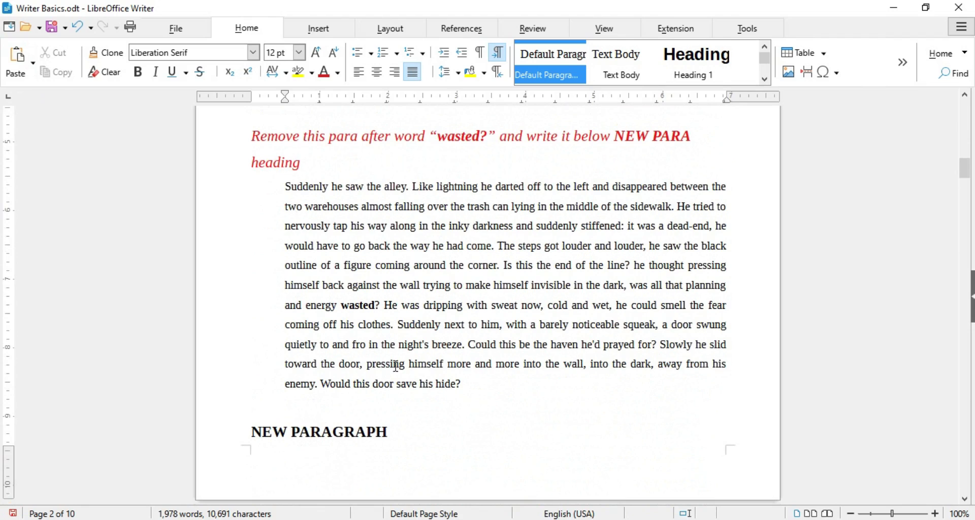
- Cut the text from 'He was dripping' to the paragraph end and paste it under NEW PARAGRAPH
{"action": "left_click_drag", "start_coordinate": [384, 305], "coordinate": [462, 385]}
{"action": "key", "text": "ctrl+c"}
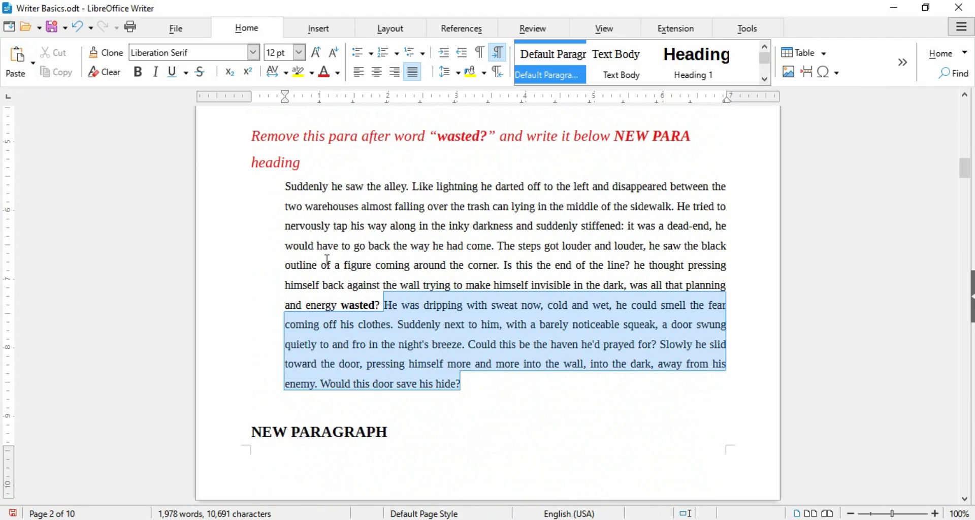
{"action": "left_click", "coordinate": [57, 53]}
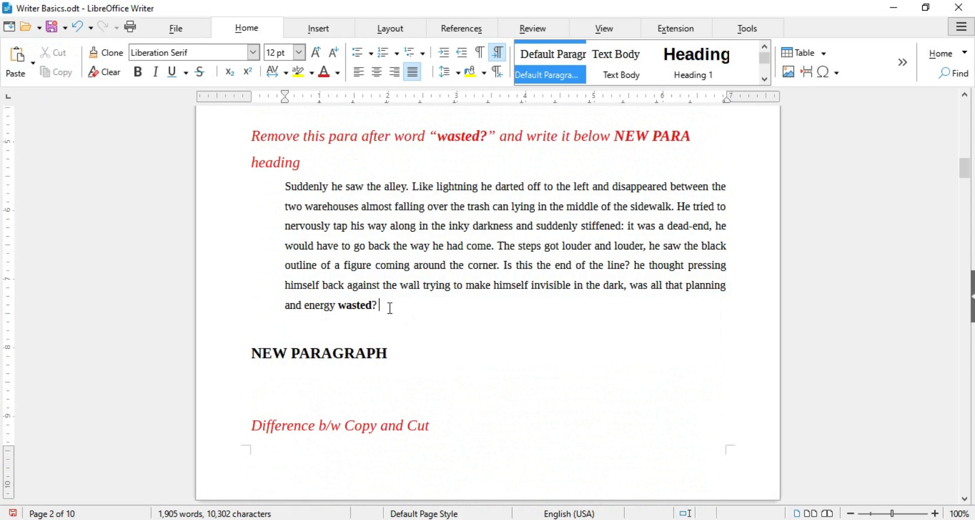
{"action": "left_click", "coordinate": [289, 381]}
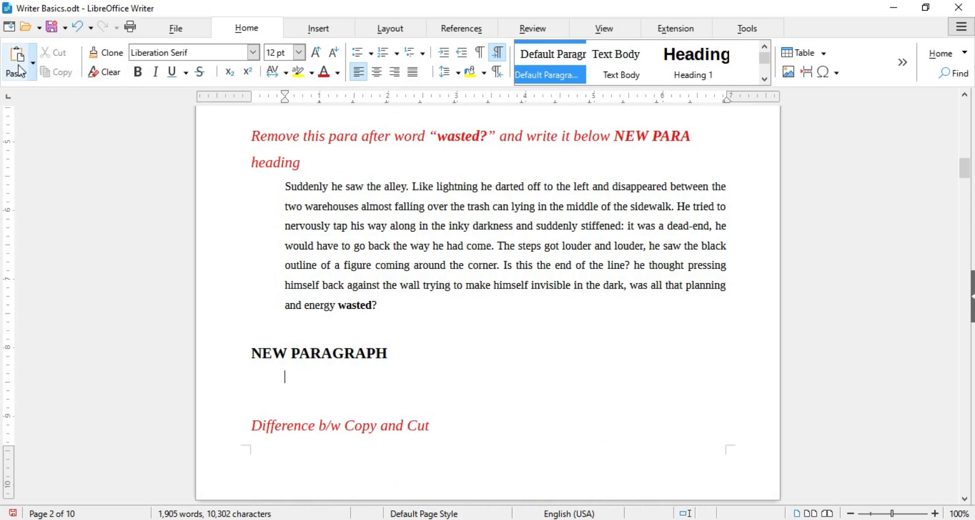
{"action": "left_click", "coordinate": [14, 70]}
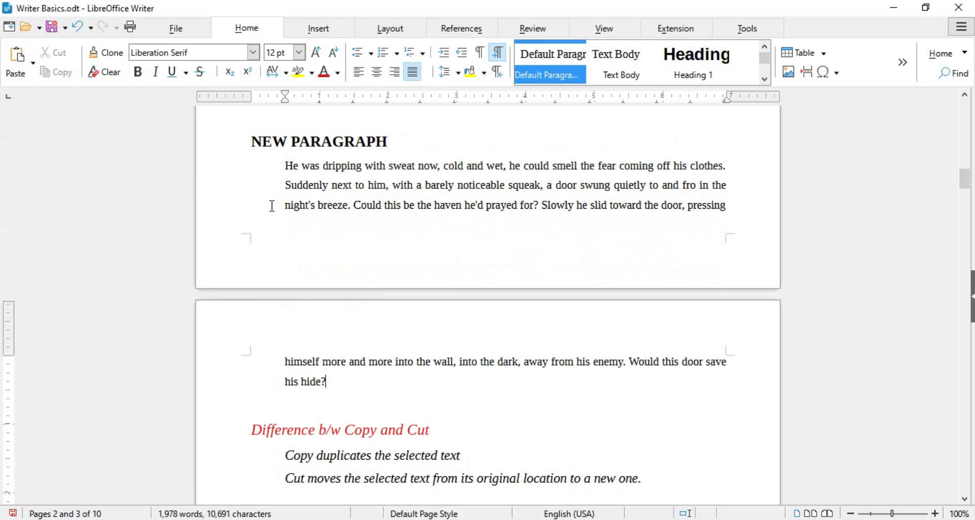
{"action": "scroll", "coordinate": [316, 234], "scroll_direction": "down", "scroll_amount": 3}
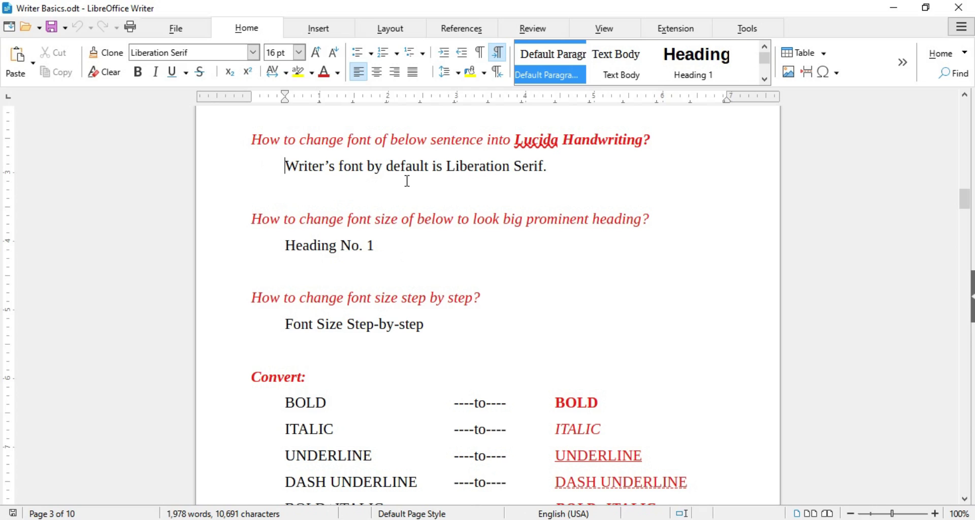
- Set the default-font sentence in Lucida Handwriting, then change it to Caladea
{"action": "triple_click", "coordinate": [312, 165]}
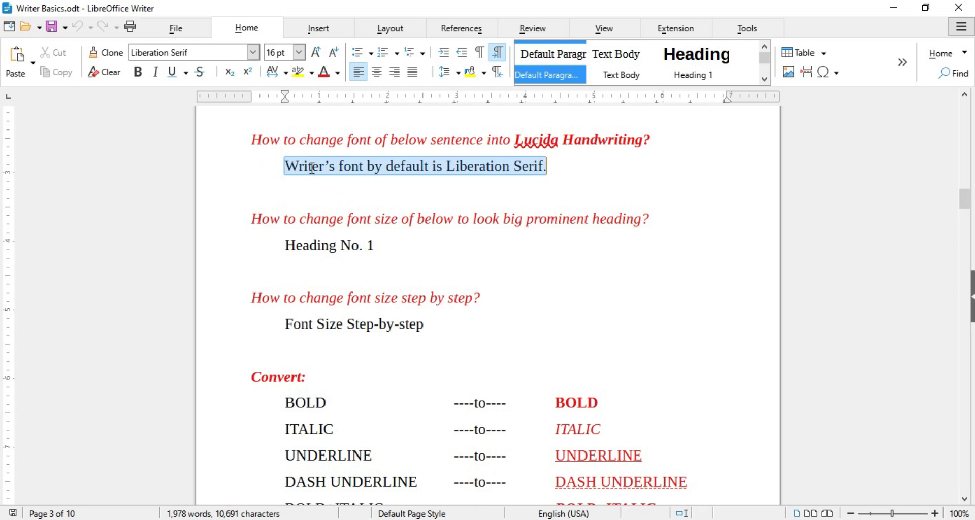
{"action": "left_click", "coordinate": [253, 52]}
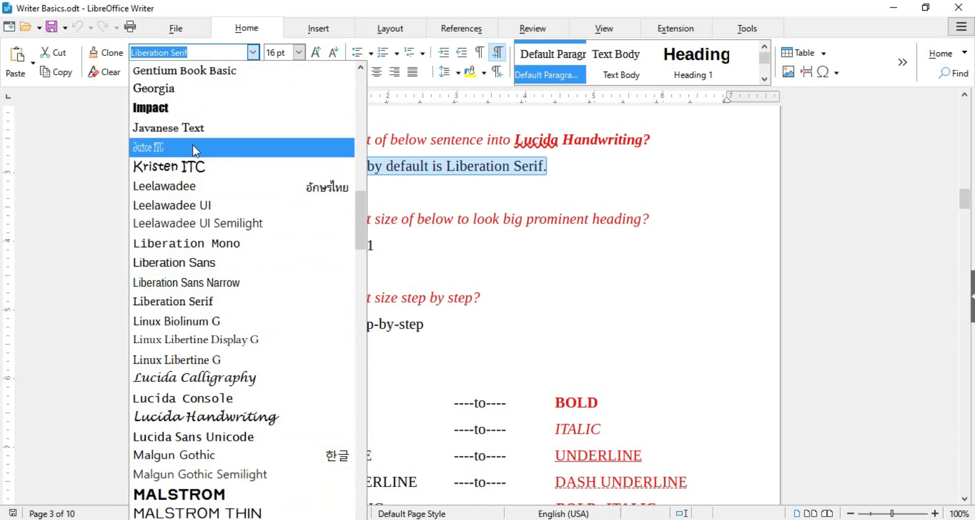
{"action": "left_click", "coordinate": [184, 424]}
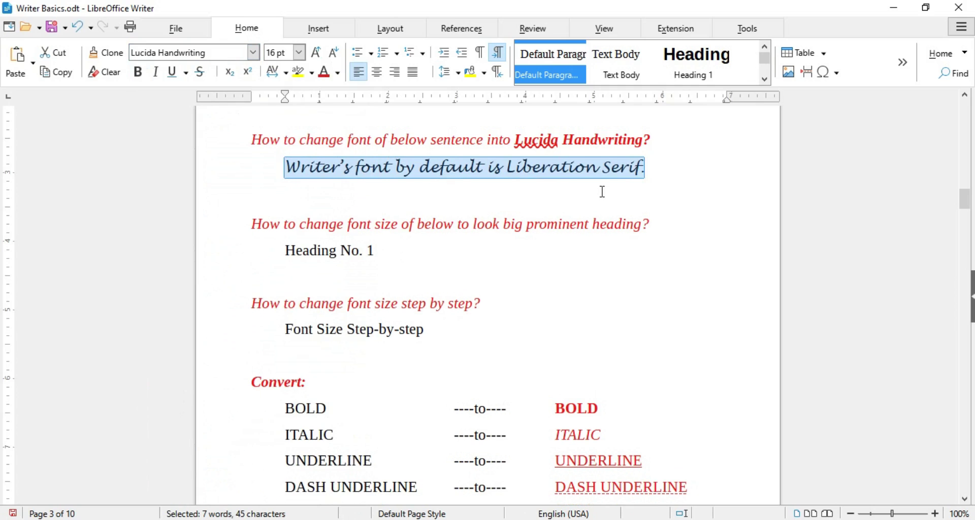
{"action": "left_click", "coordinate": [253, 53]}
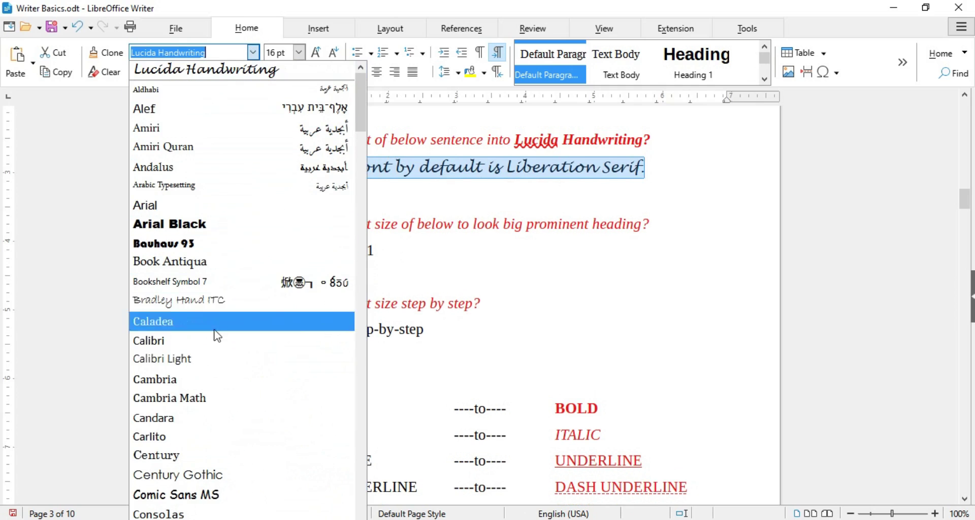
{"action": "left_click", "coordinate": [237, 322]}
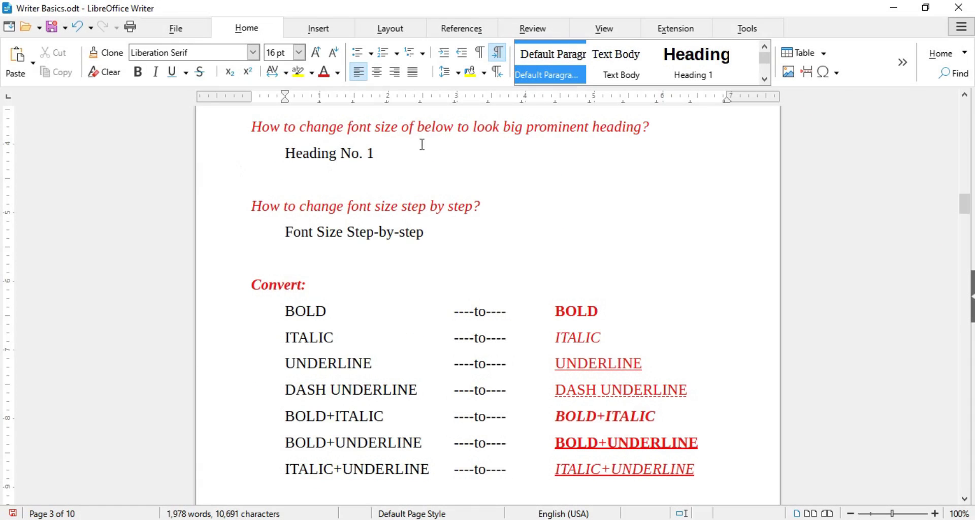
- Make Heading No. 1 72 pt, then shrink it to 8 pt
{"action": "left_click_drag", "start_coordinate": [274, 156], "coordinate": [381, 152]}
{"action": "left_click", "coordinate": [300, 52]}
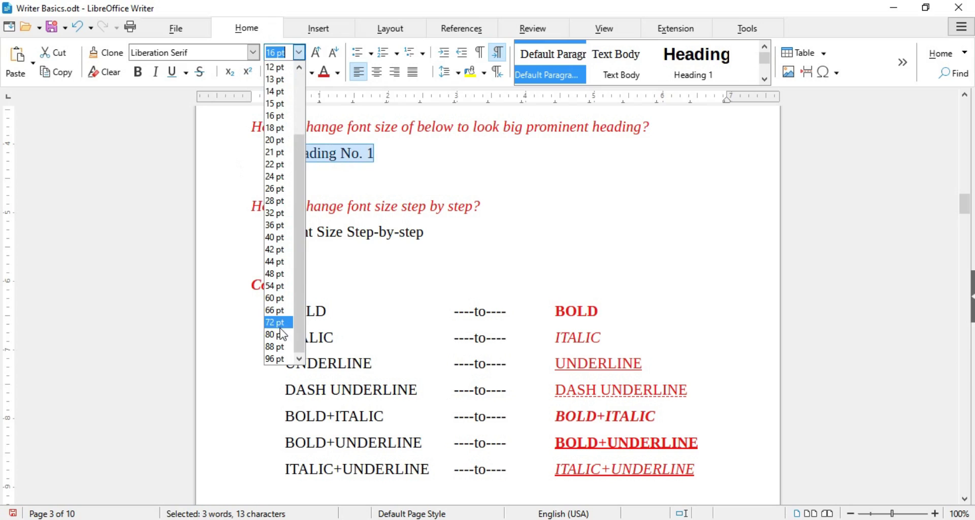
{"action": "left_click", "coordinate": [281, 328]}
{"action": "left_click", "coordinate": [299, 52]}
{"action": "scroll", "coordinate": [298, 120], "scroll_direction": "up", "scroll_amount": 5}
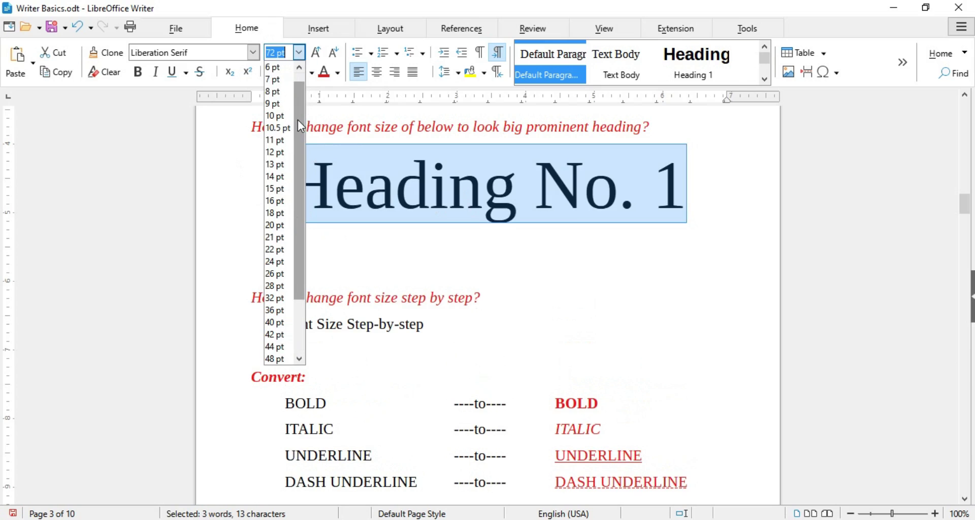
{"action": "left_click", "coordinate": [285, 124]}
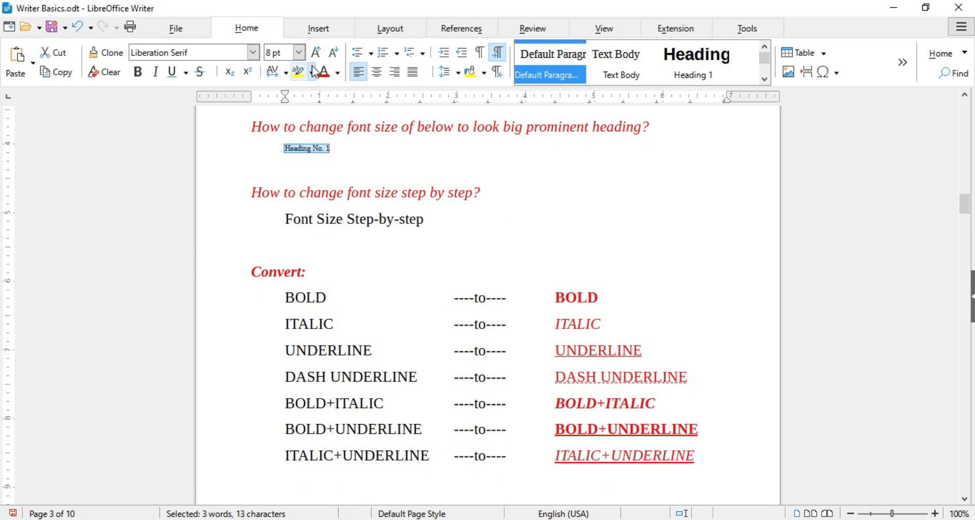
- Enlarge 'Font Size Step-by-step' two steps, then shrink it three steps
{"action": "left_click_drag", "start_coordinate": [285, 220], "coordinate": [429, 226]}
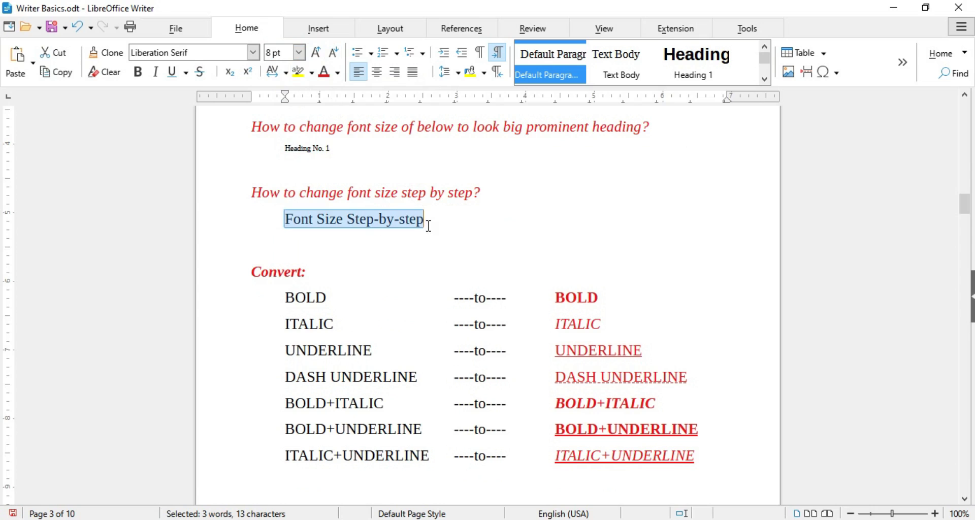
{"action": "left_click", "coordinate": [315, 52]}
{"action": "left_click", "coordinate": [316, 52]}
{"action": "left_click", "coordinate": [316, 51]}
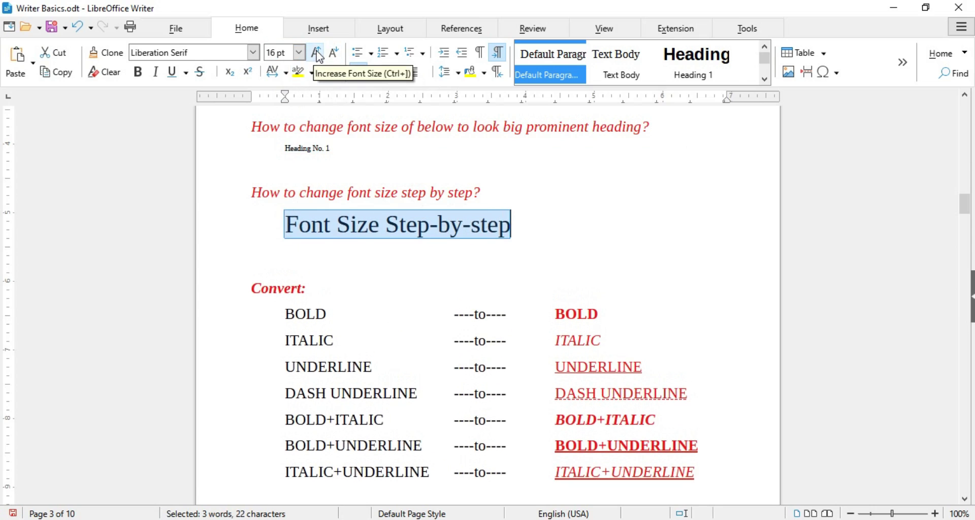
{"action": "left_click", "coordinate": [331, 53]}
{"action": "left_click", "coordinate": [331, 52]}
{"action": "left_click", "coordinate": [331, 52]}
{"action": "left_click", "coordinate": [332, 53]}
{"action": "left_click", "coordinate": [331, 52]}
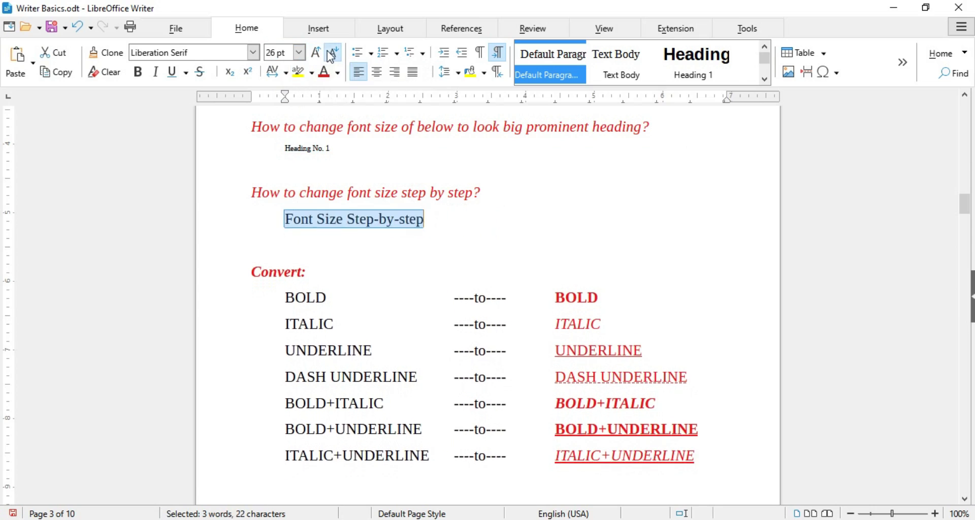
{"action": "left_click", "coordinate": [331, 52]}
{"action": "left_click", "coordinate": [332, 52]}
{"action": "left_click", "coordinate": [440, 215]}
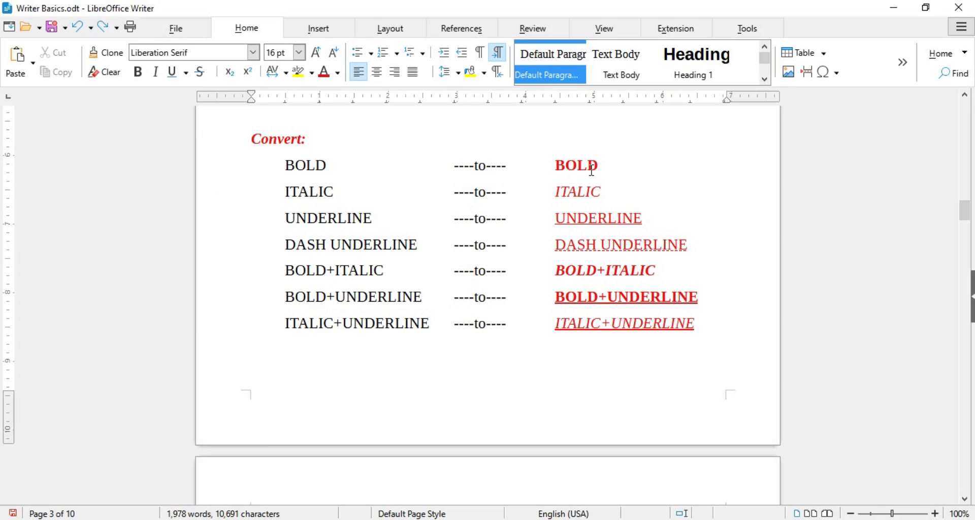
- Make BOLD bold, ITALIC italic, UNDERLINE underlined, and give DASH UNDERLINE a dashed underline
{"action": "double_click", "coordinate": [314, 166]}
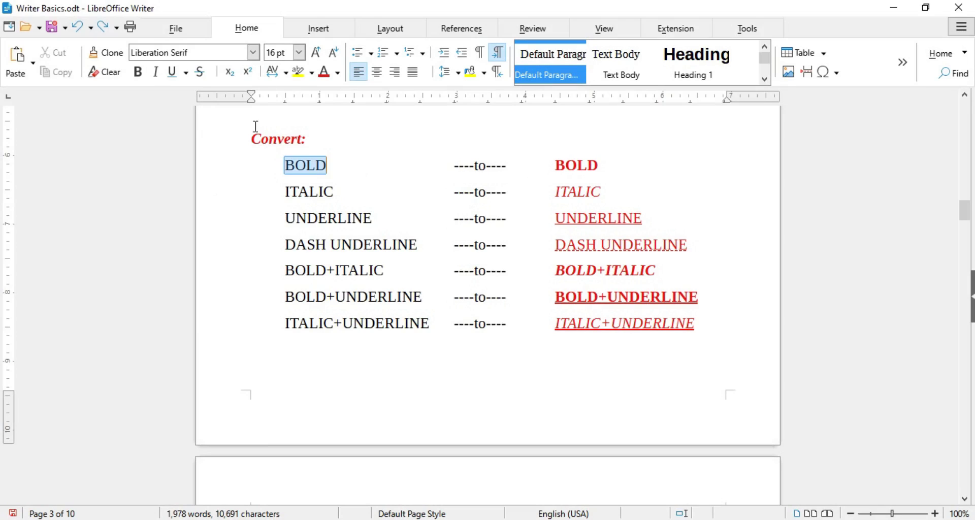
{"action": "left_click", "coordinate": [139, 75]}
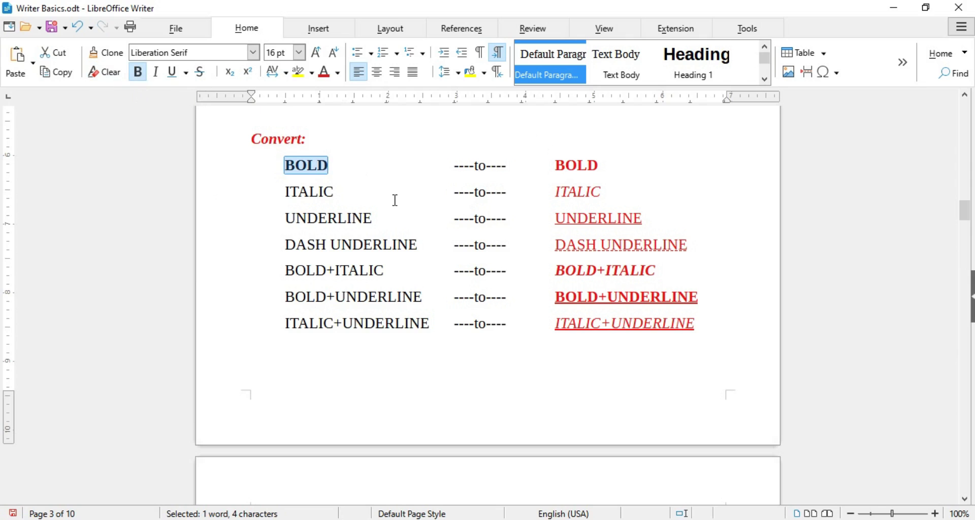
{"action": "double_click", "coordinate": [304, 193]}
{"action": "left_click", "coordinate": [156, 72]}
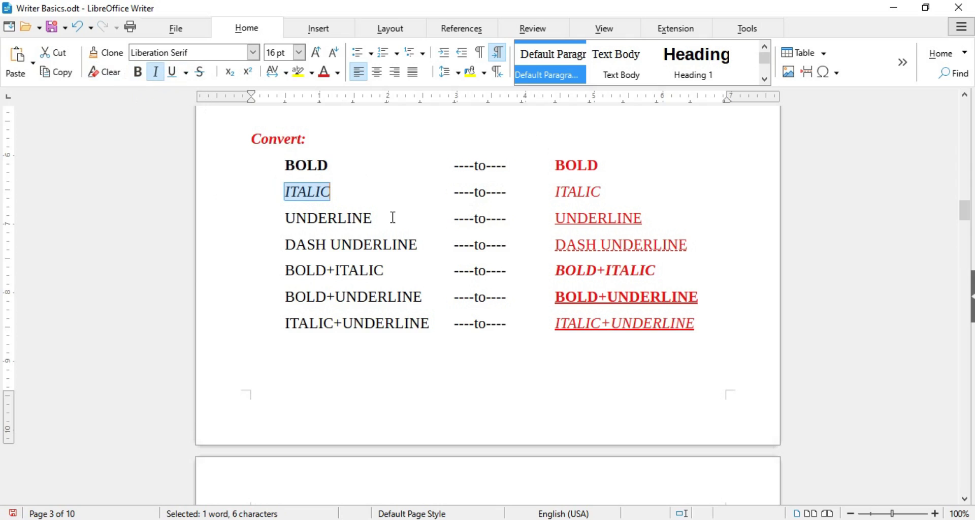
{"action": "double_click", "coordinate": [353, 217]}
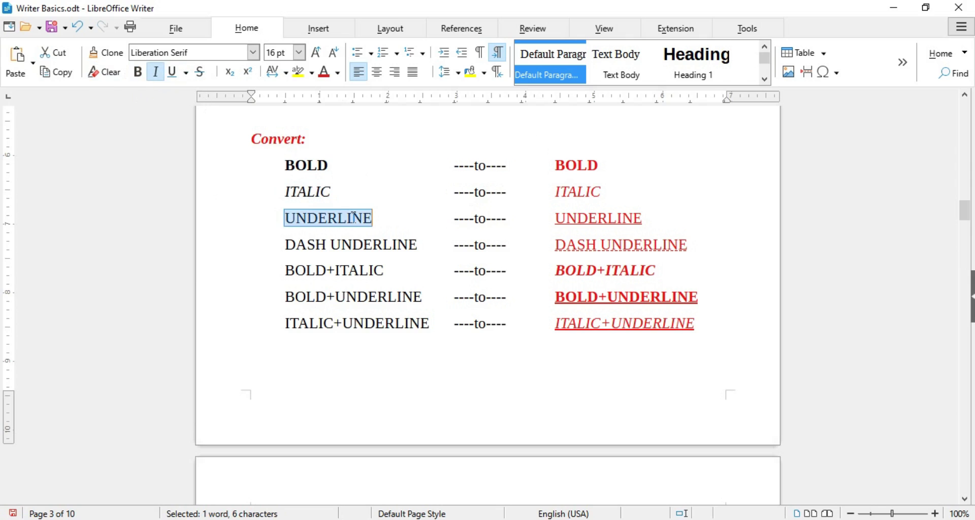
{"action": "left_click", "coordinate": [171, 76]}
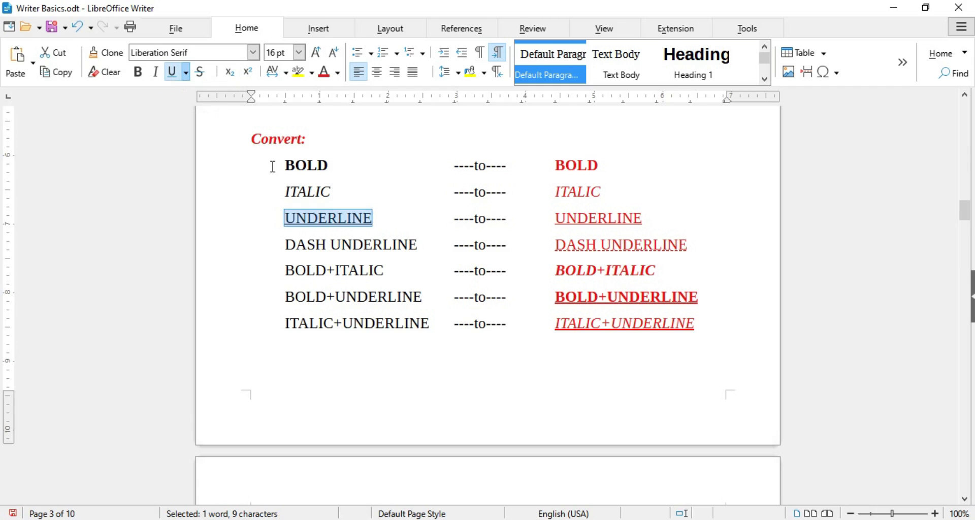
{"action": "left_click_drag", "start_coordinate": [286, 245], "coordinate": [420, 245]}
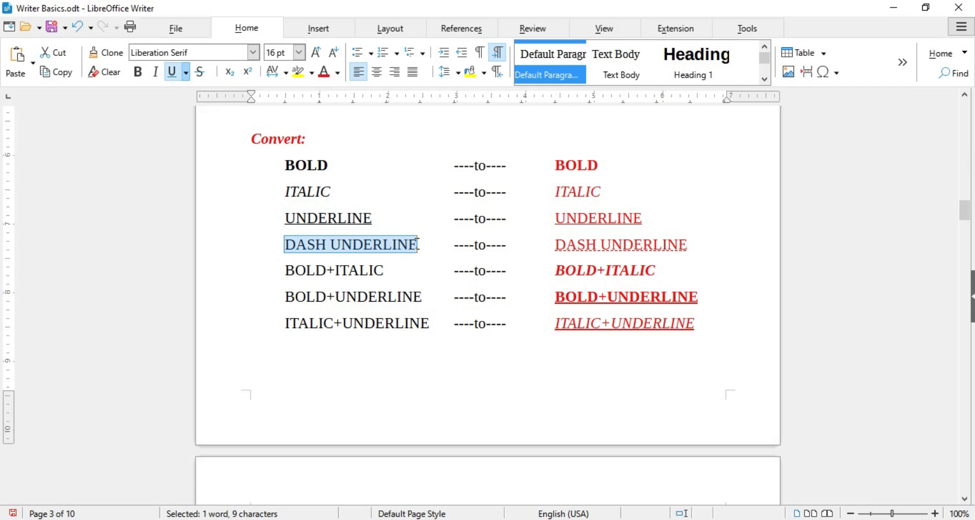
{"action": "left_click", "coordinate": [187, 73]}
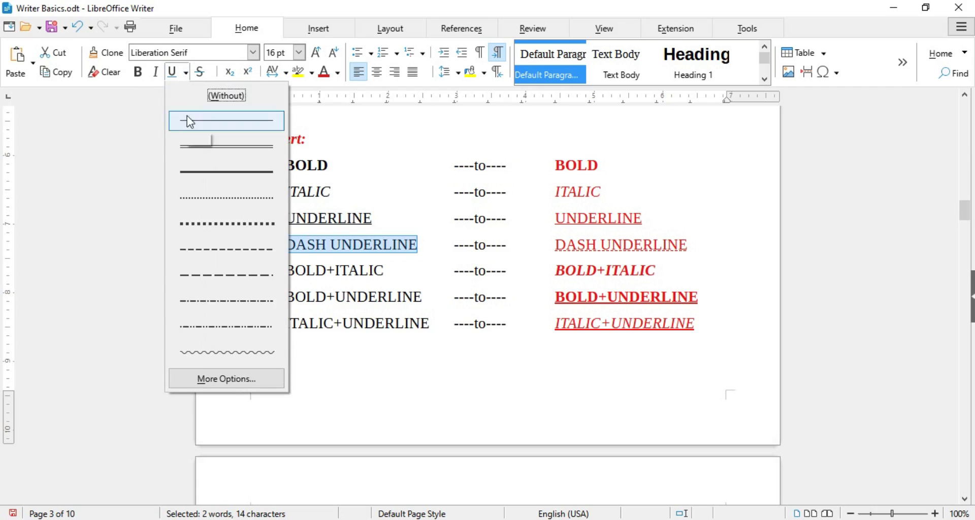
{"action": "left_click", "coordinate": [212, 256]}
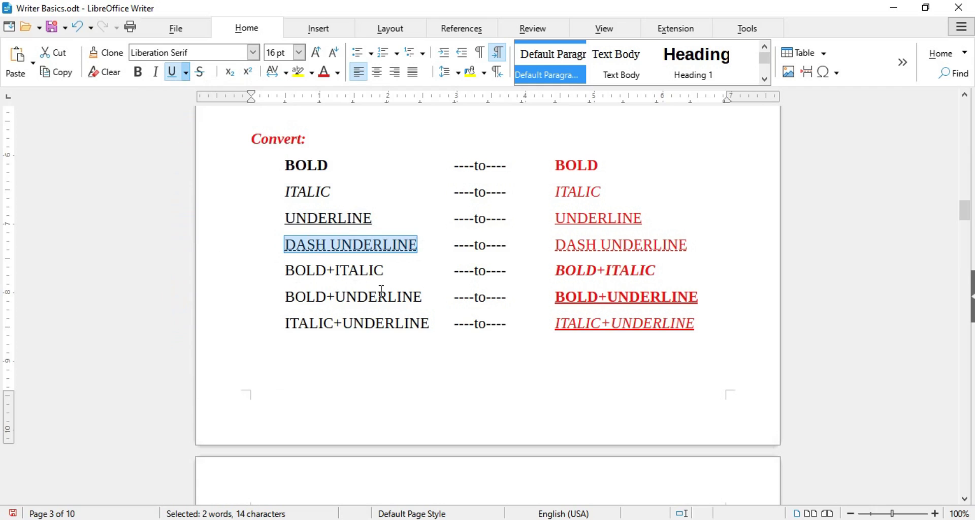
- Apply bold+italic, bold+underline and italic+underline to the matching combination names
{"action": "left_click_drag", "start_coordinate": [384, 270], "coordinate": [284, 273]}
{"action": "left_click", "coordinate": [137, 72]}
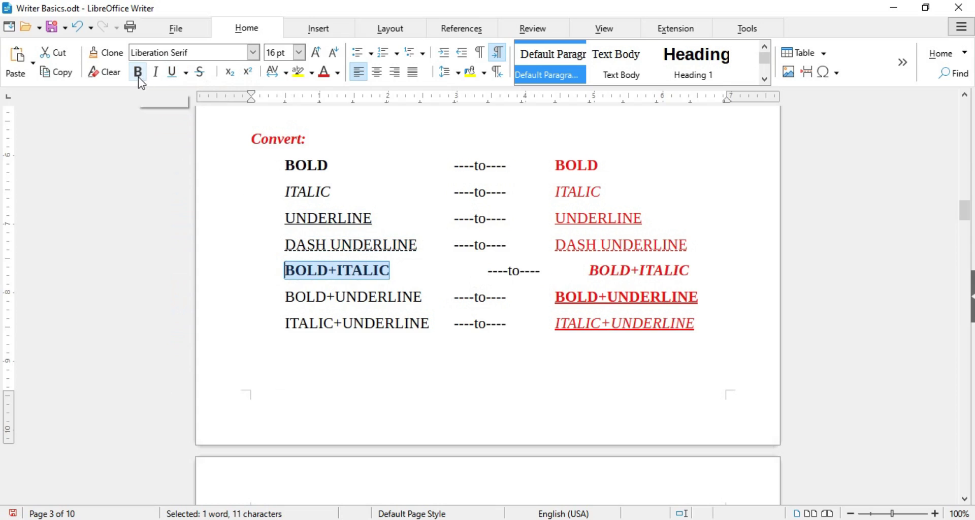
{"action": "left_click", "coordinate": [155, 76]}
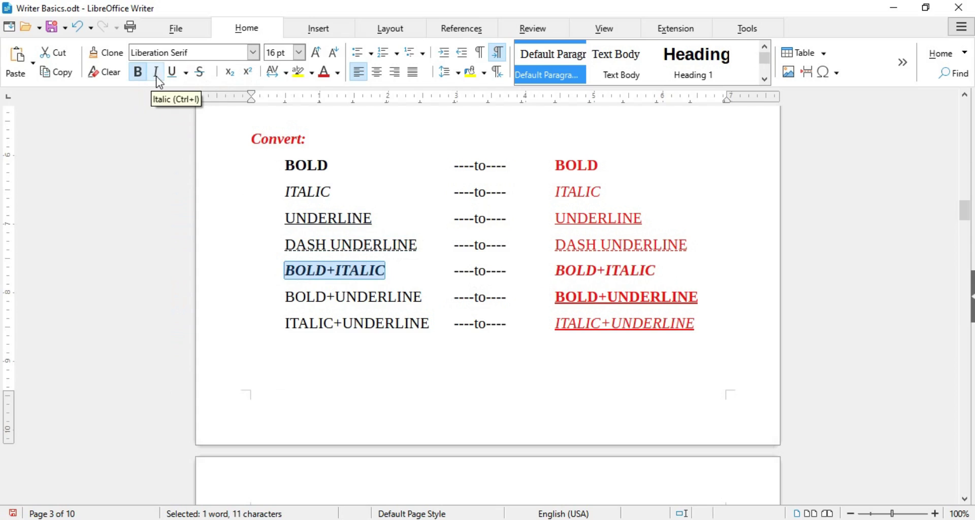
{"action": "left_click_drag", "start_coordinate": [286, 297], "coordinate": [424, 299]}
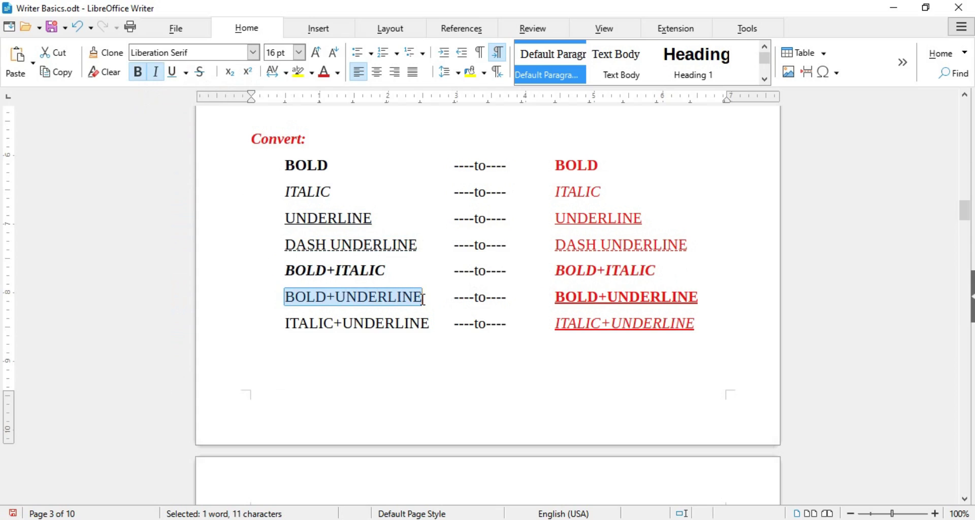
{"action": "left_click", "coordinate": [137, 71]}
{"action": "left_click", "coordinate": [174, 72]}
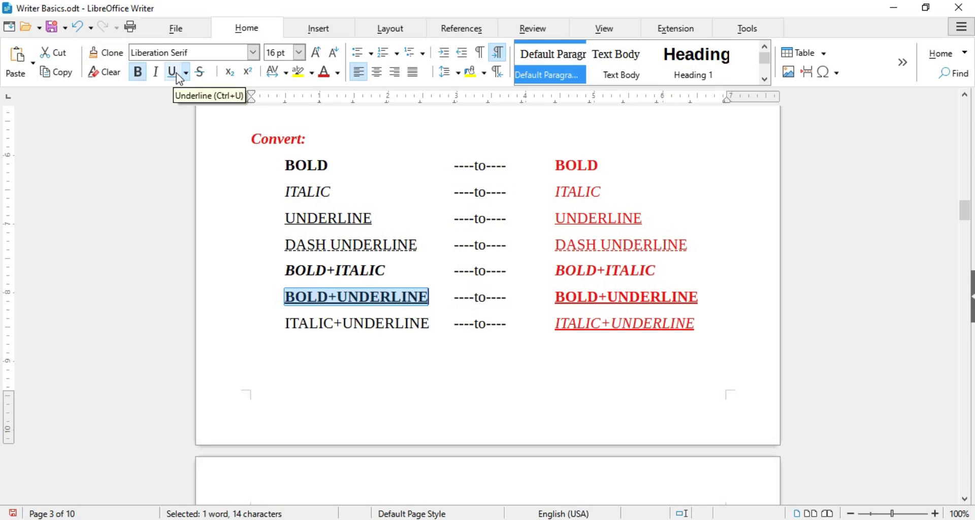
{"action": "left_click_drag", "start_coordinate": [286, 323], "coordinate": [429, 324]}
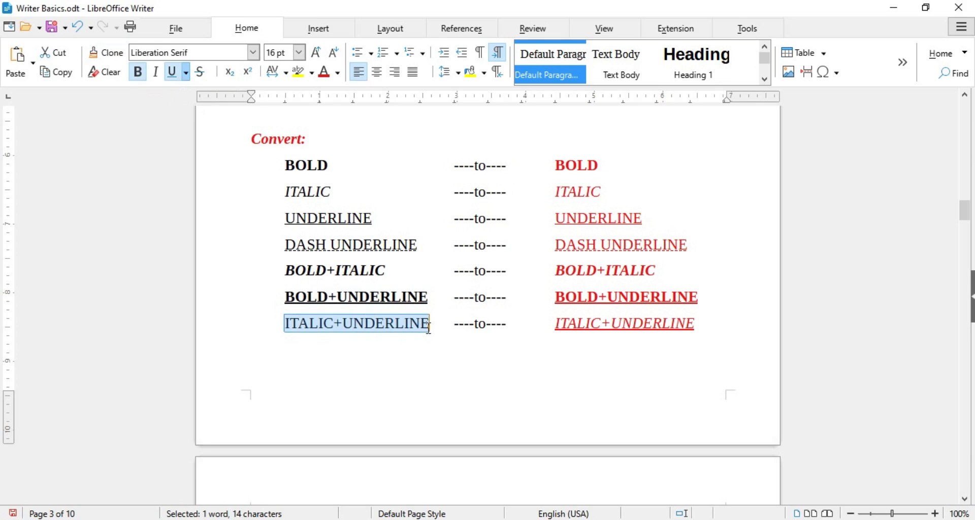
{"action": "left_click", "coordinate": [152, 74]}
{"action": "left_click", "coordinate": [172, 73]}
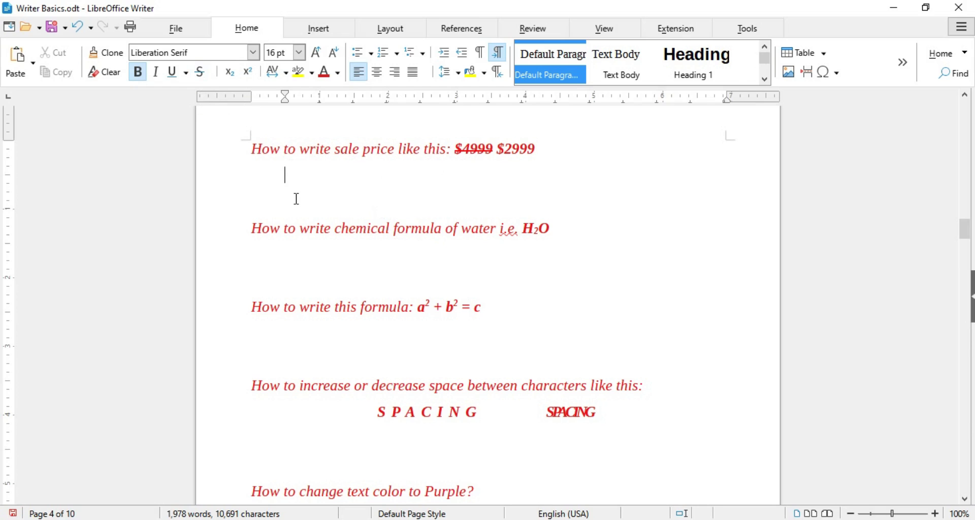
- Type $4999 below the sale-price question and strike it through
{"action": "type", "text": "$4999"}
{"action": "left_click_drag", "start_coordinate": [286, 176], "coordinate": [325, 177]}
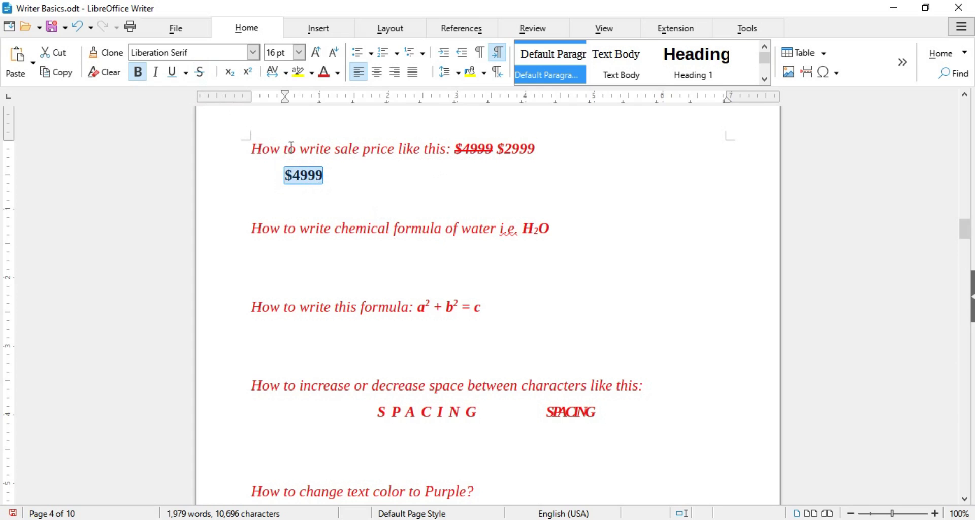
{"action": "left_click", "coordinate": [200, 72]}
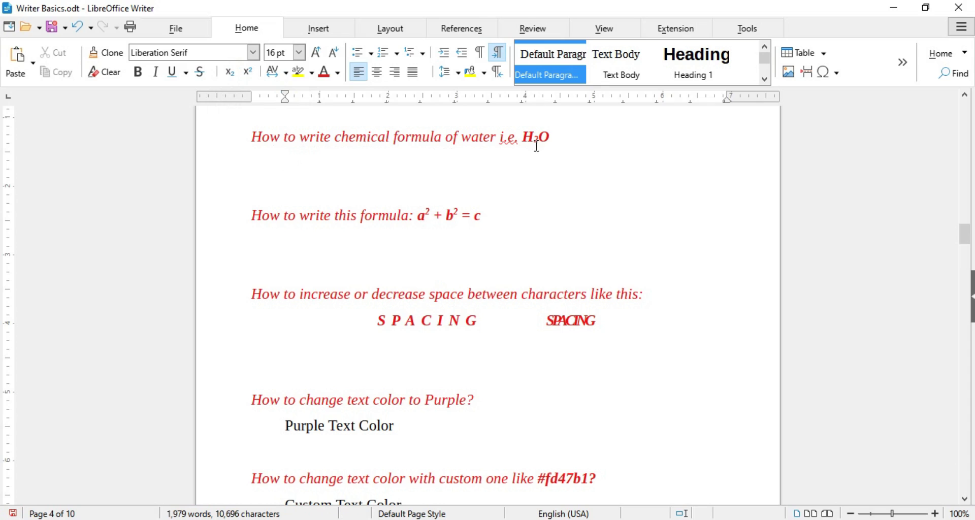
- Write CH4 with the 4 as subscript
{"action": "type", "text": "CH4"}
{"action": "key", "text": "shift+Left"}
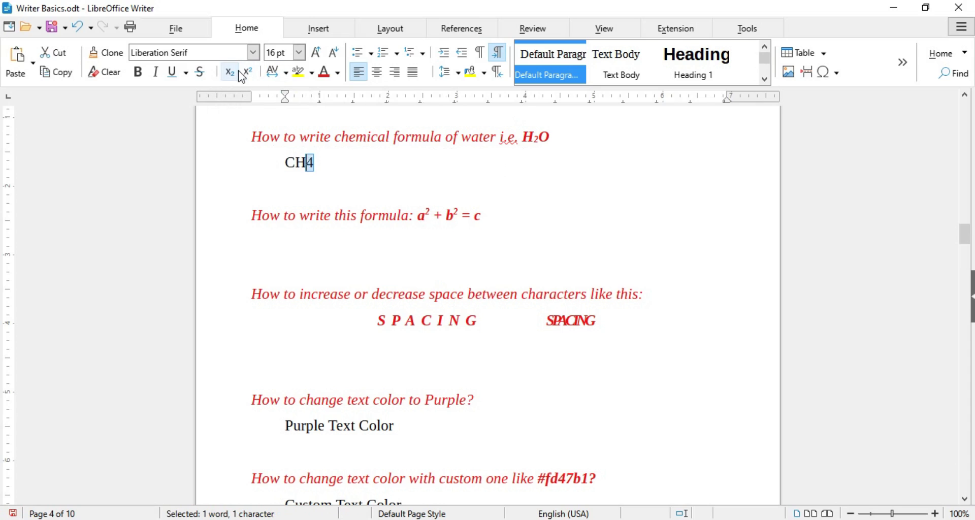
{"action": "left_click", "coordinate": [231, 72]}
{"action": "left_click", "coordinate": [355, 168]}
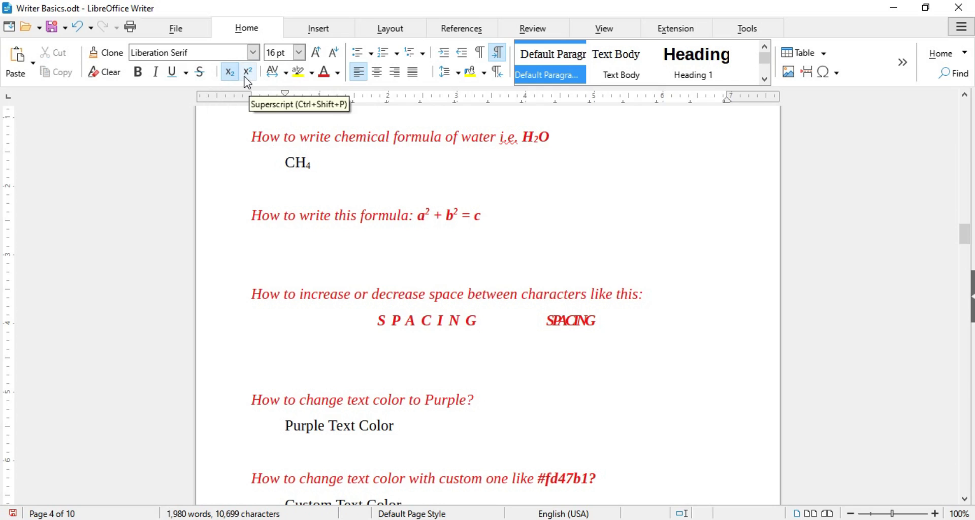
- Write a2 + b2 under the formula question with both 2s superscript
{"action": "left_click", "coordinate": [313, 237]}
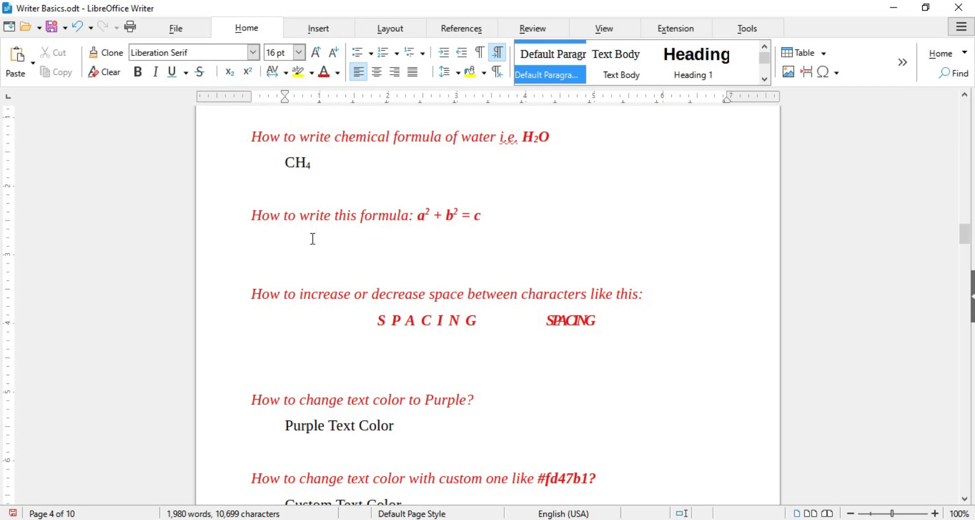
{"action": "type", "text": "a2 +b2"}
{"action": "left_click_drag", "start_coordinate": [291, 242], "coordinate": [331, 242]}
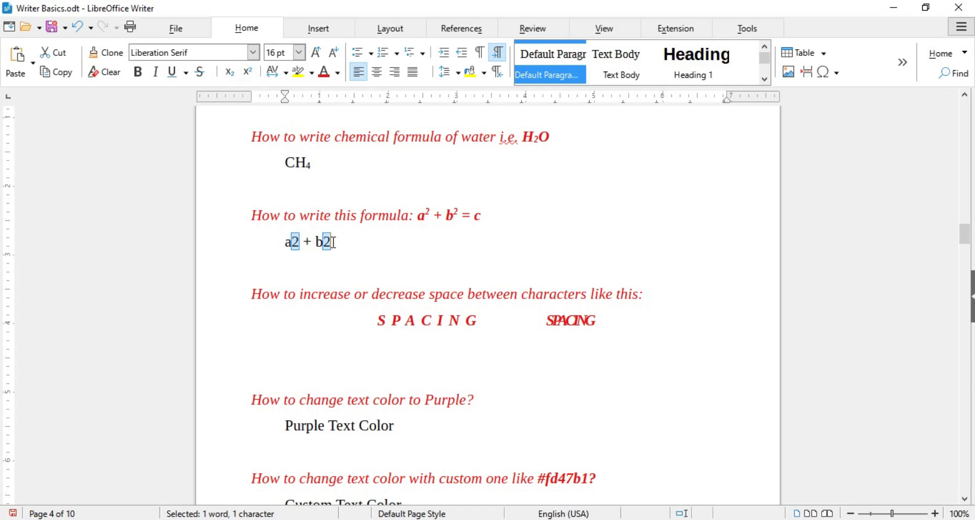
{"action": "left_click", "coordinate": [249, 76]}
{"action": "left_click", "coordinate": [361, 240]}
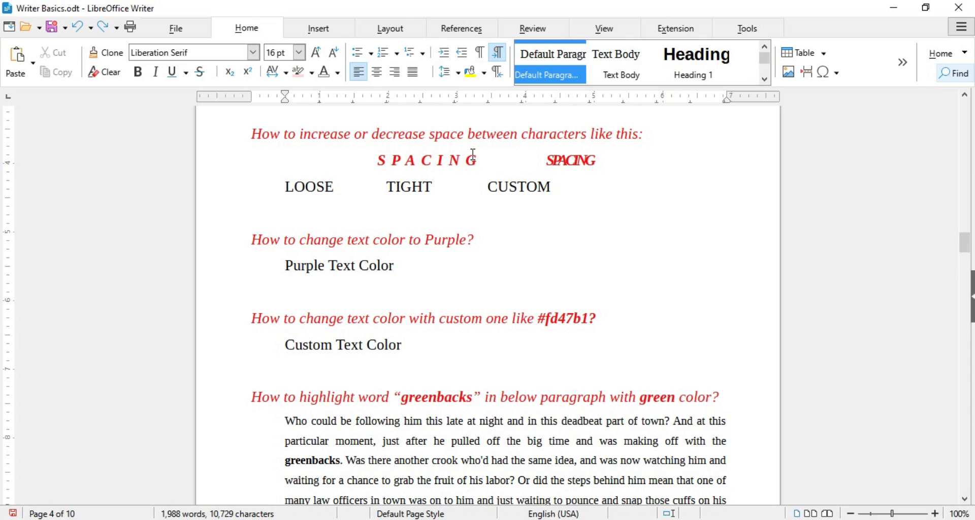
- Apply Loose spacing to LOOSE, Tight to TIGHT, and 1.5 pt custom spacing to CUSTOM
{"action": "left_click", "coordinate": [284, 73]}
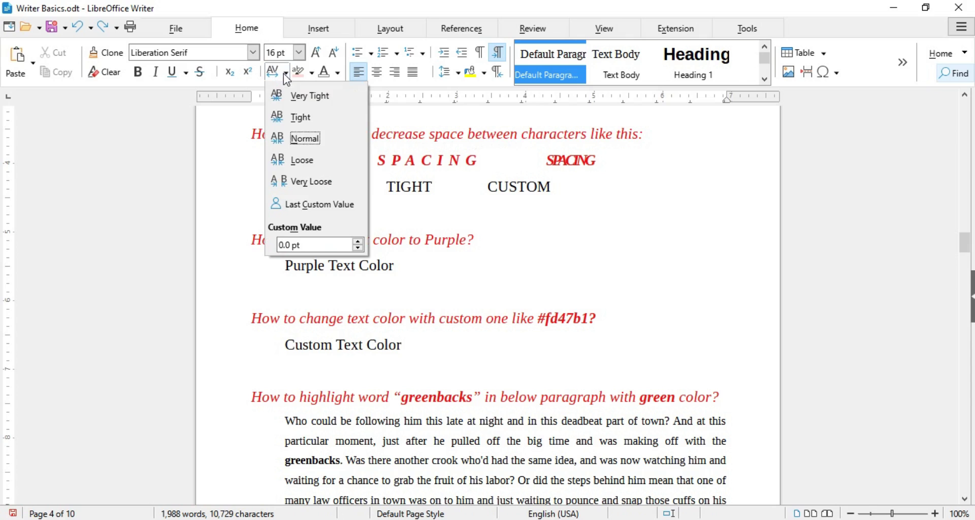
{"action": "left_click", "coordinate": [387, 181]}
{"action": "double_click", "coordinate": [323, 188]}
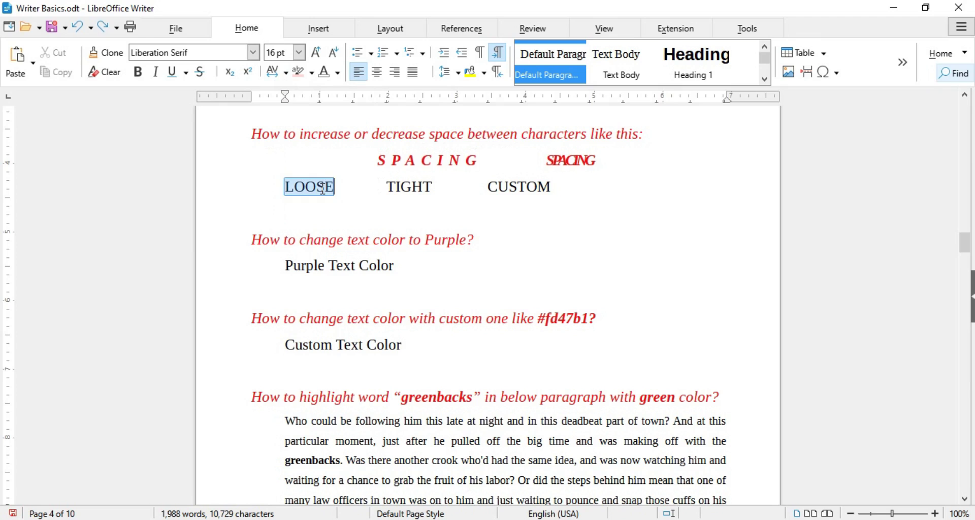
{"action": "left_click", "coordinate": [288, 78]}
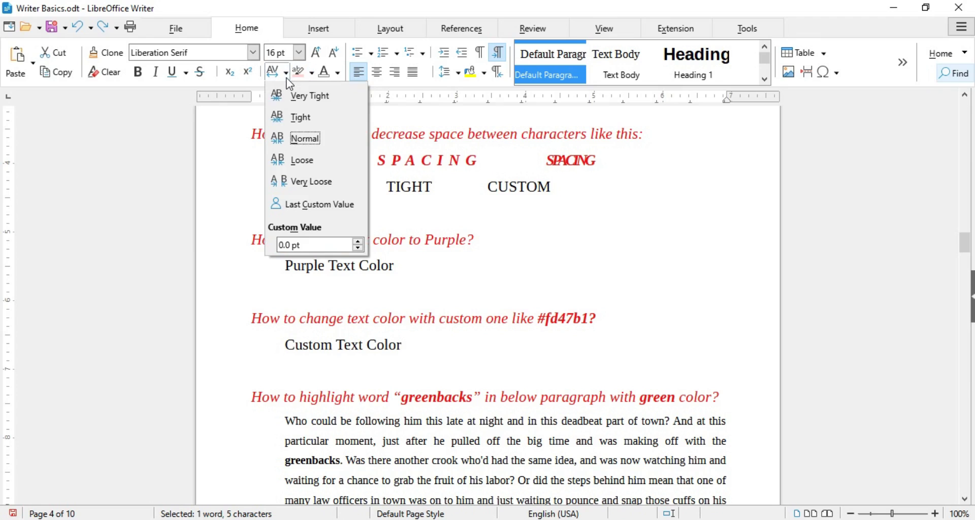
{"action": "left_click", "coordinate": [292, 157]}
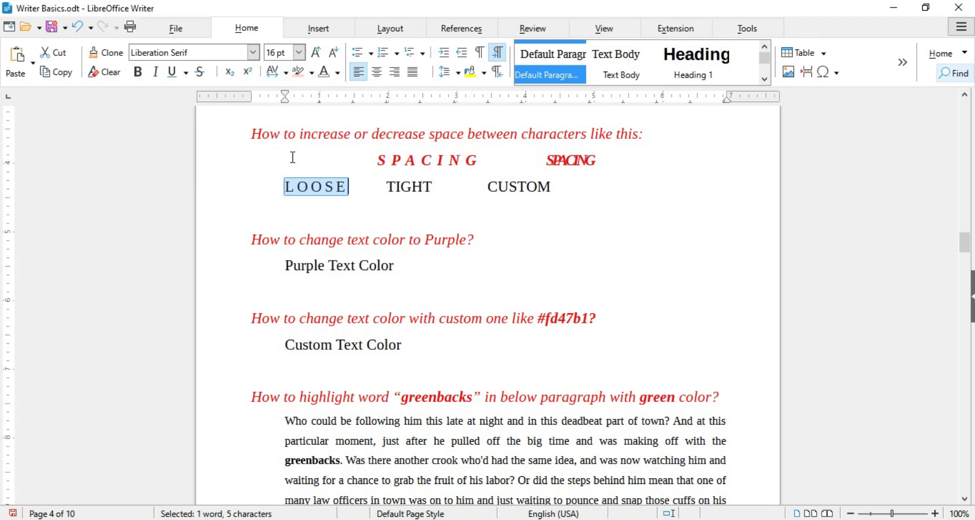
{"action": "double_click", "coordinate": [403, 188]}
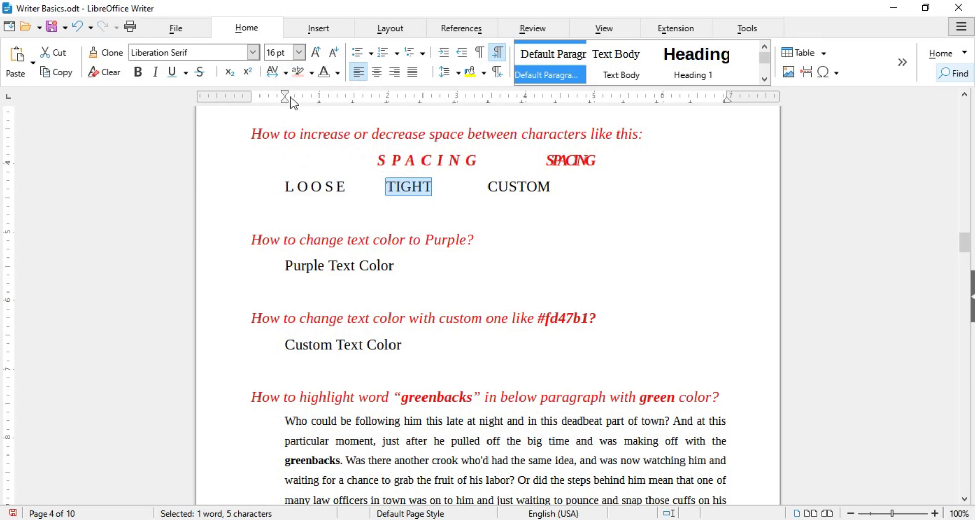
{"action": "left_click", "coordinate": [284, 74]}
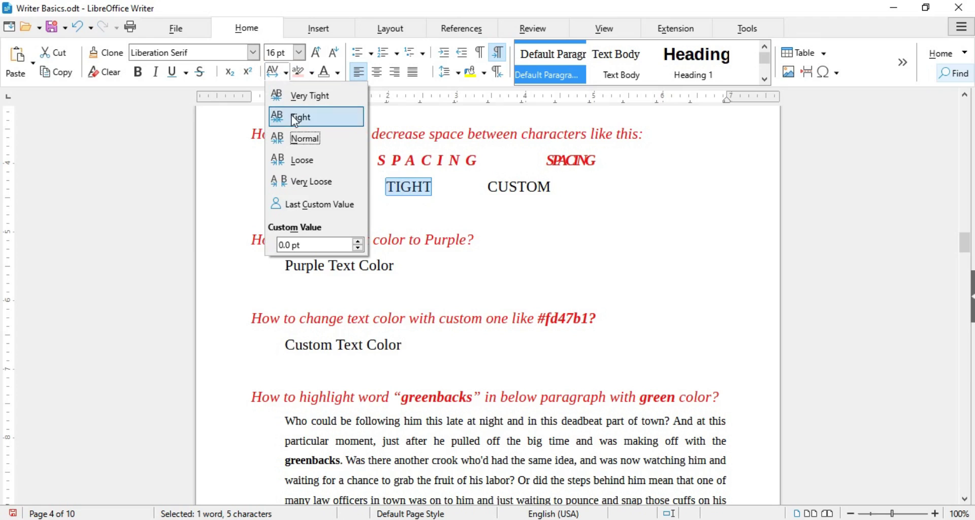
{"action": "left_click", "coordinate": [297, 117]}
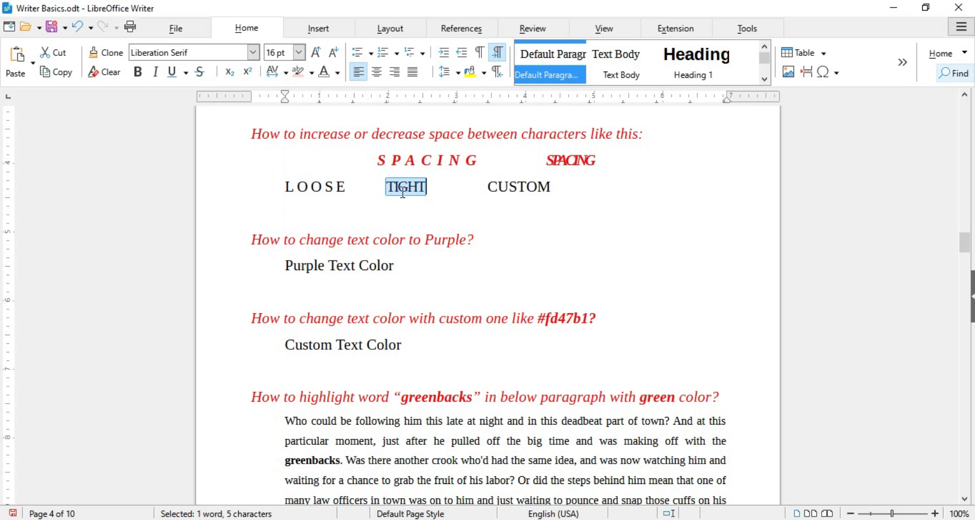
{"action": "double_click", "coordinate": [516, 185]}
{"action": "left_click", "coordinate": [285, 74]}
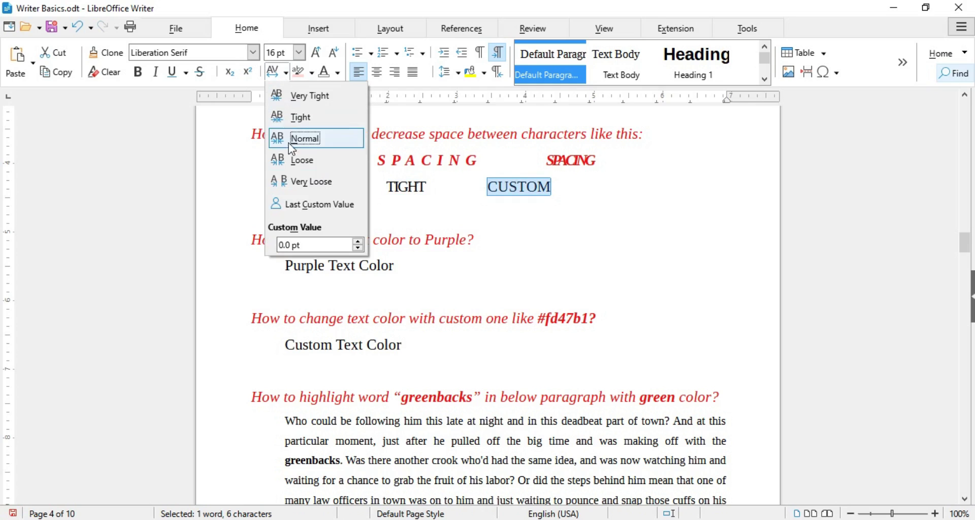
{"action": "left_click_drag", "start_coordinate": [358, 242], "coordinate": [358, 249]}
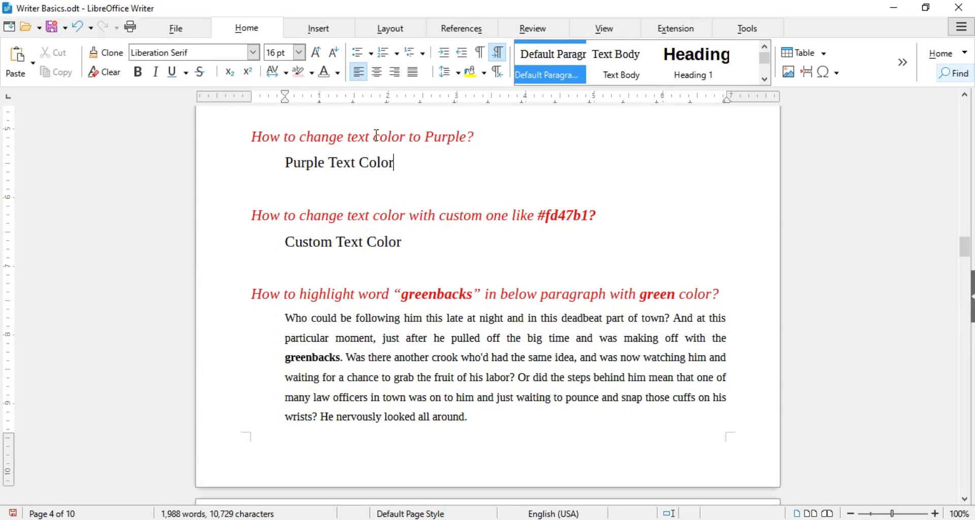
- Colour the 'Purple Text Color' line with the Purple font colour
{"action": "triple_click", "coordinate": [307, 166]}
{"action": "left_click", "coordinate": [337, 74]}
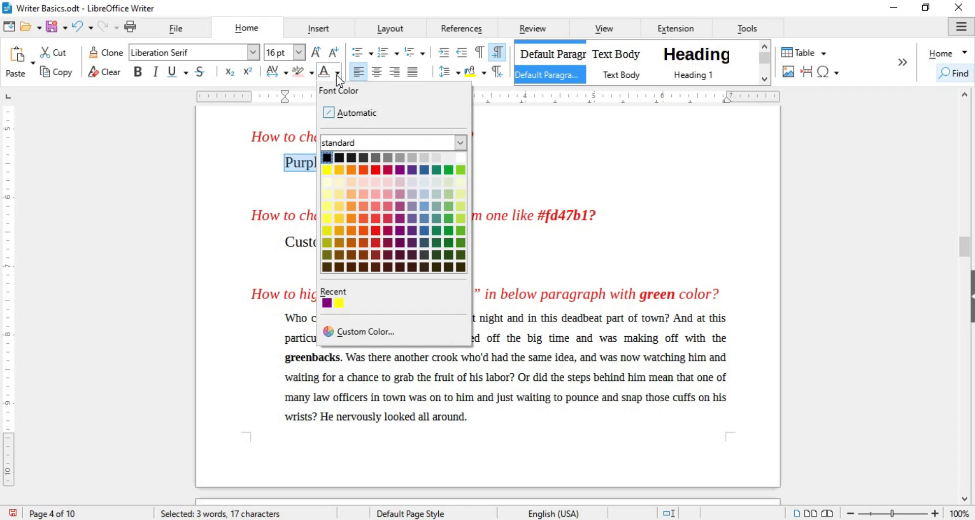
{"action": "left_click", "coordinate": [399, 169]}
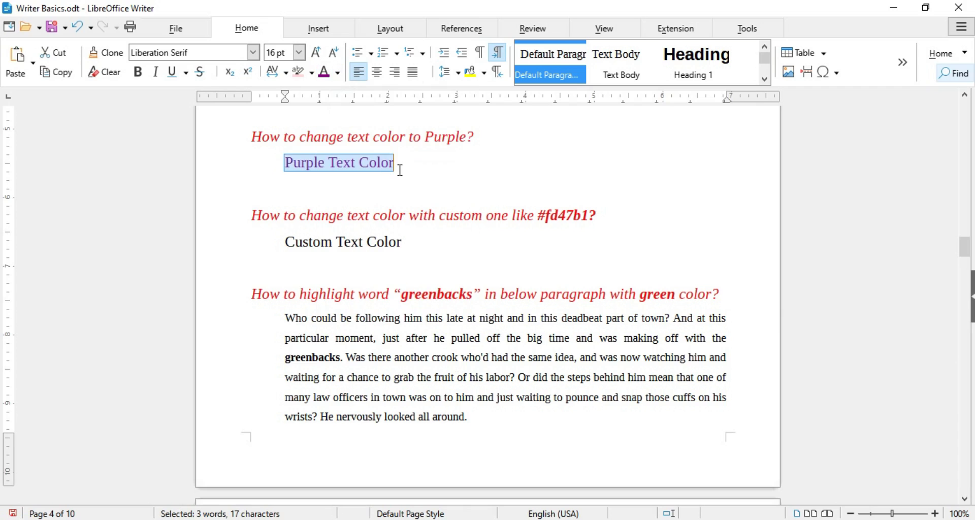
{"action": "left_click", "coordinate": [476, 169]}
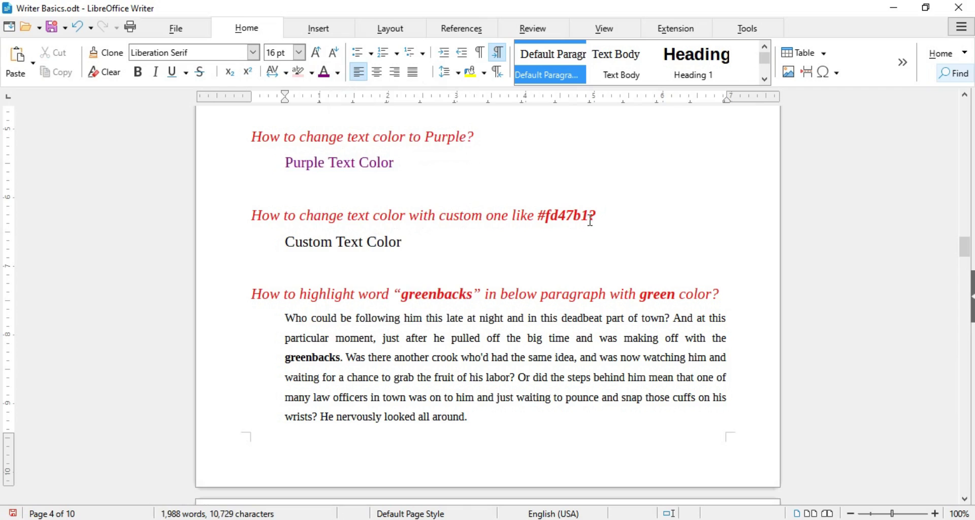
- Colour the 'Custom Text Color' line with a custom font colour of hex fd47b1
{"action": "double_click", "coordinate": [552, 218]}
{"action": "key", "text": "ctrl+c"}
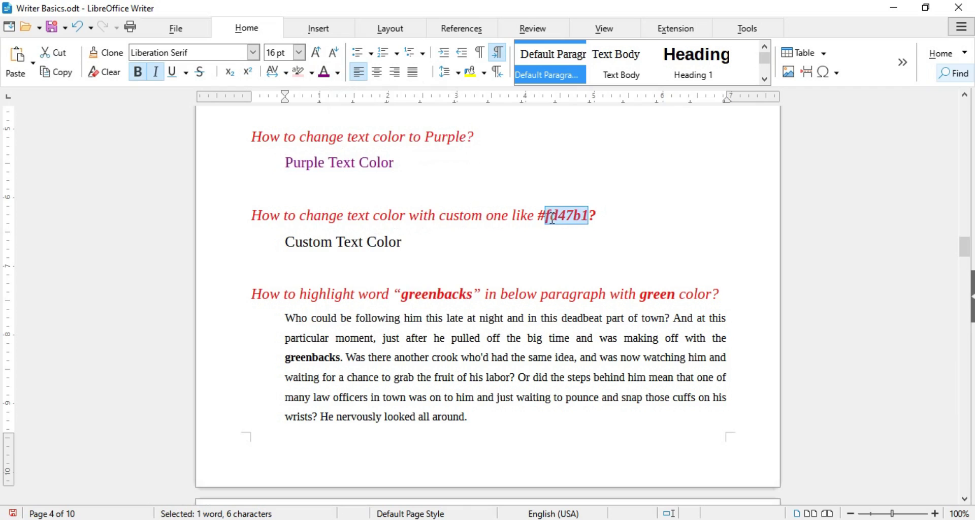
{"action": "triple_click", "coordinate": [348, 244]}
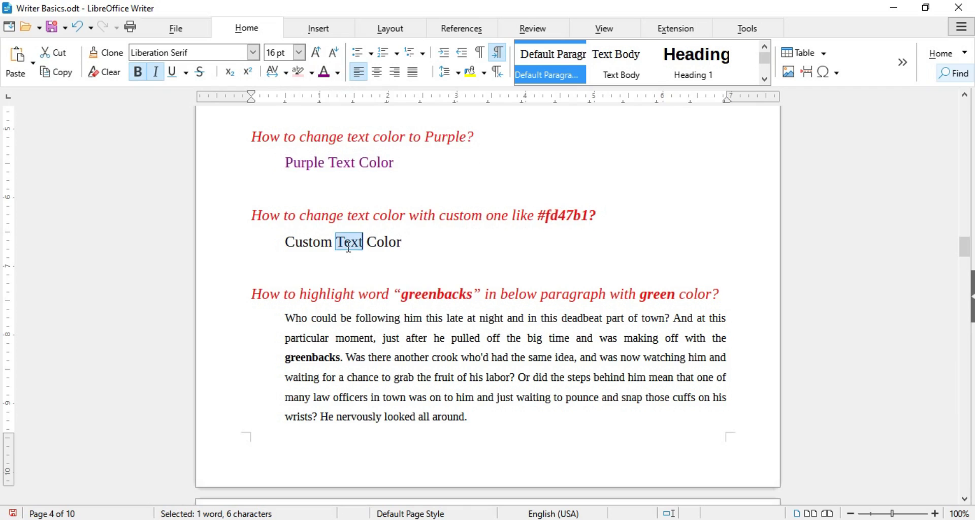
{"action": "left_click", "coordinate": [340, 78]}
{"action": "left_click", "coordinate": [355, 331]}
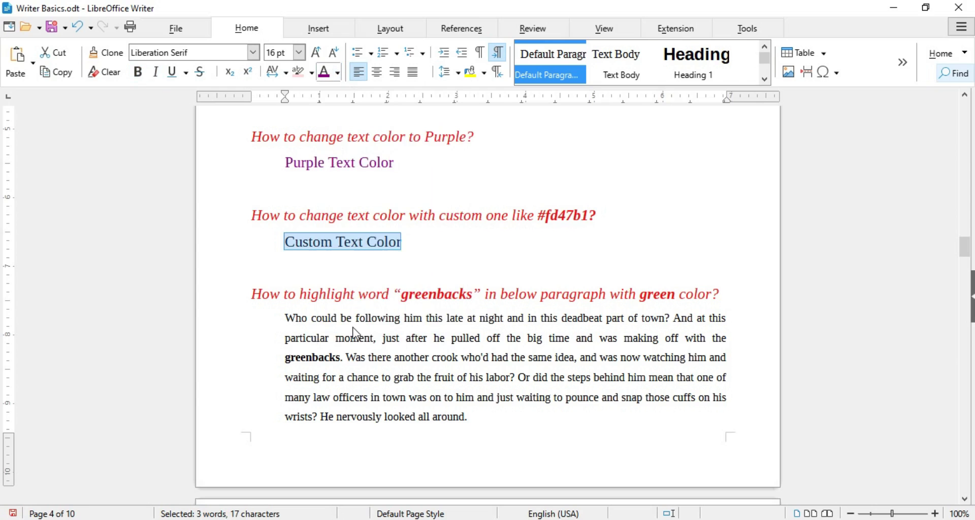
{"action": "double_click", "coordinate": [629, 202]}
{"action": "key", "text": "ctrl+v"}
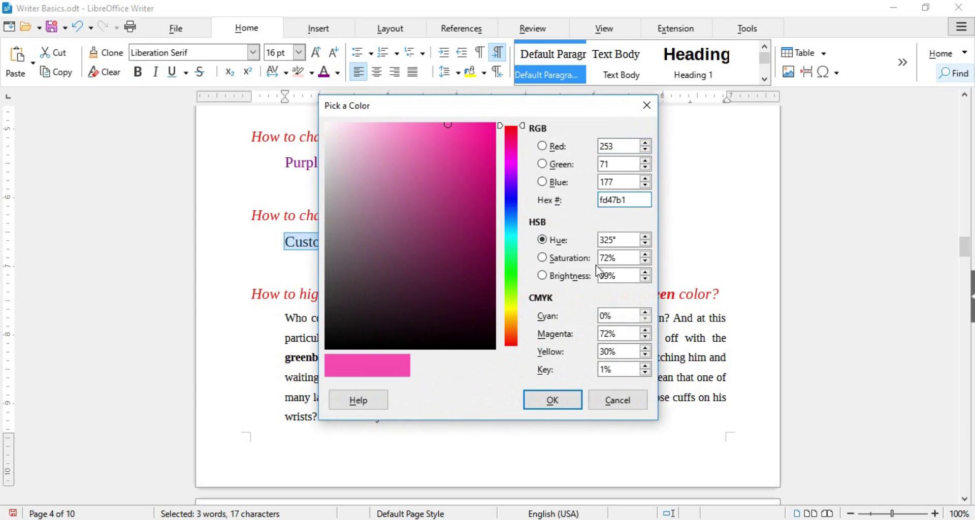
{"action": "left_click", "coordinate": [555, 398]}
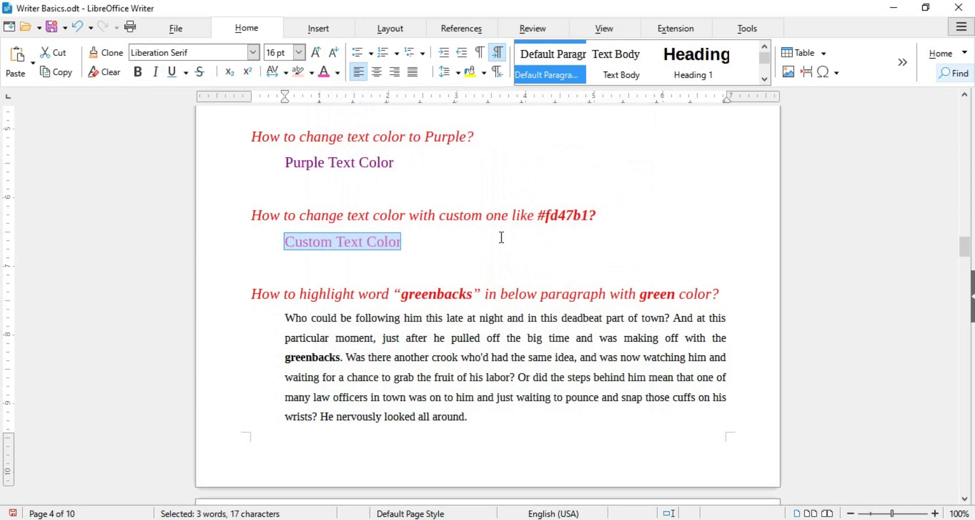
{"action": "left_click", "coordinate": [501, 237]}
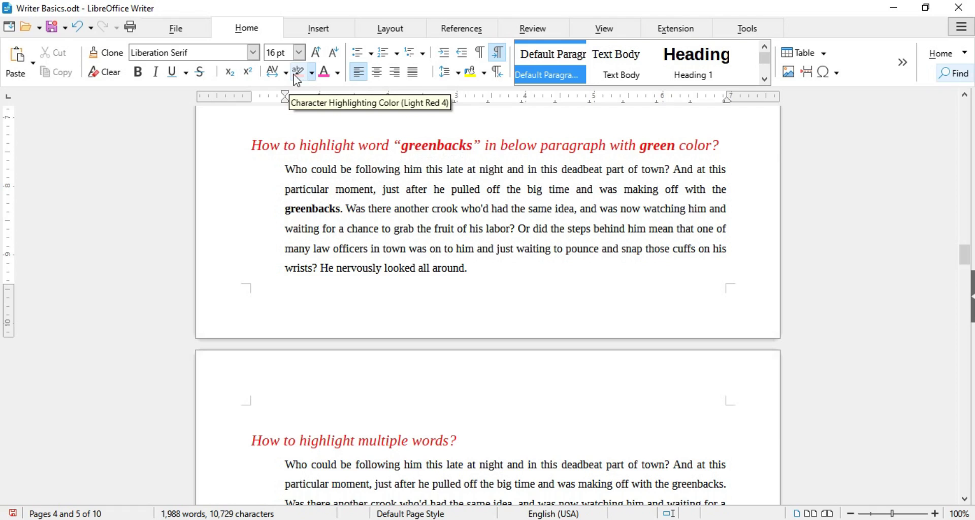
- Highlight the word 'greenbacks' in green
{"action": "double_click", "coordinate": [321, 207]}
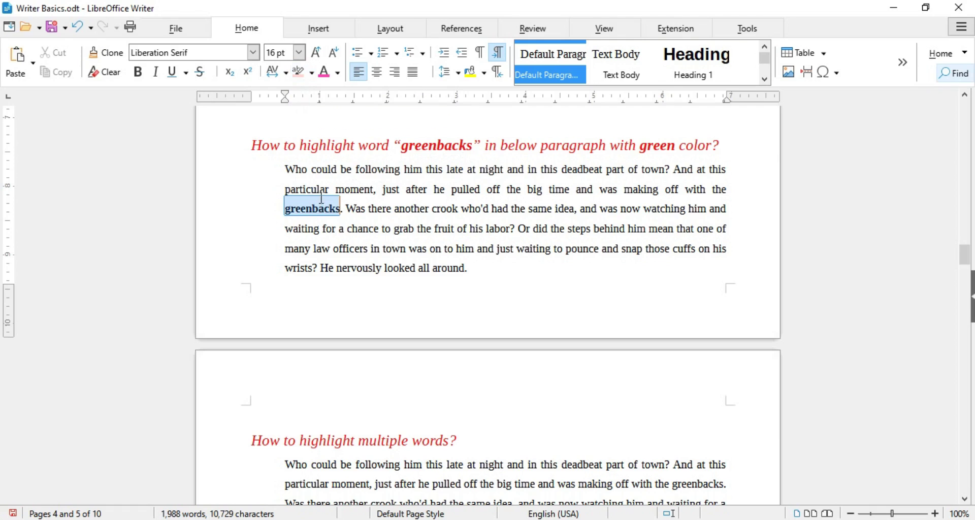
{"action": "left_click", "coordinate": [312, 73]}
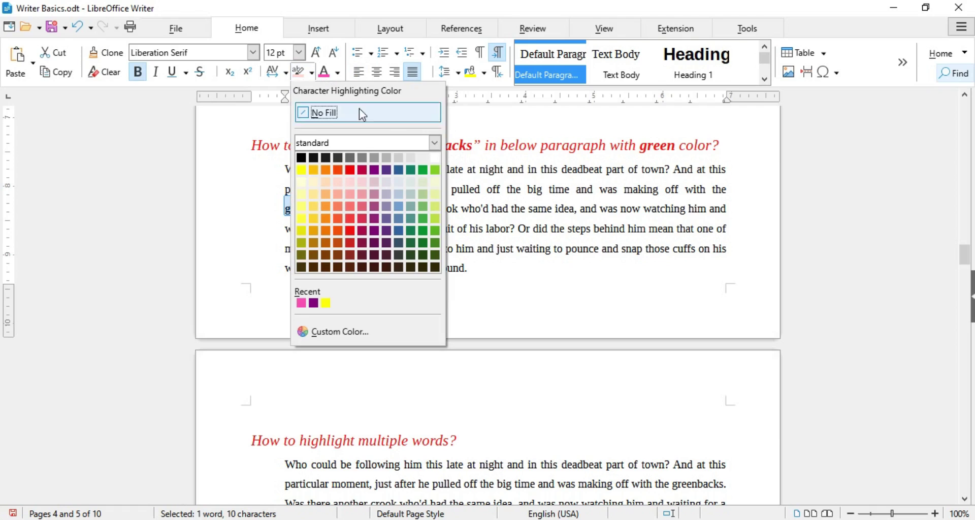
{"action": "left_click", "coordinate": [422, 170]}
{"action": "left_click", "coordinate": [482, 274]}
{"action": "scroll", "coordinate": [483, 274], "scroll_direction": "down", "scroll_amount": 6}
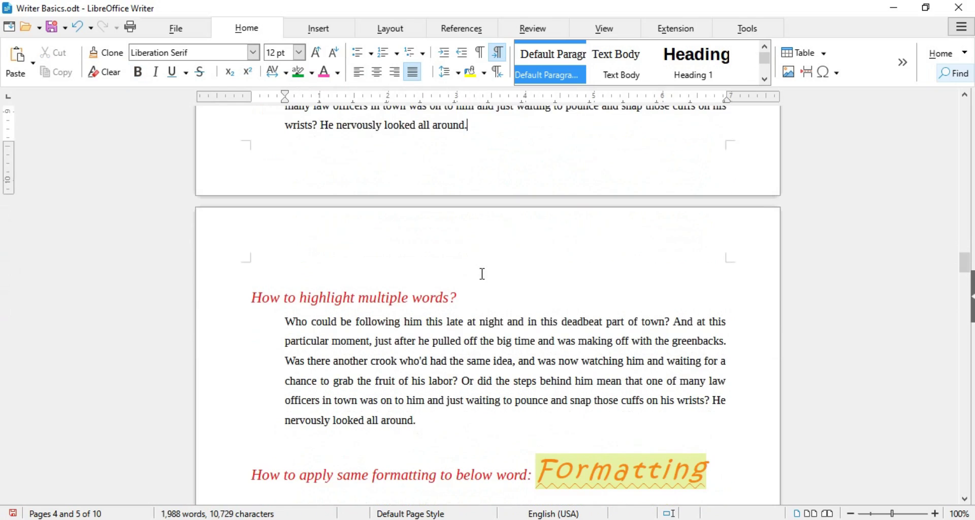
{"action": "scroll", "coordinate": [482, 275], "scroll_direction": "down", "scroll_amount": 3}
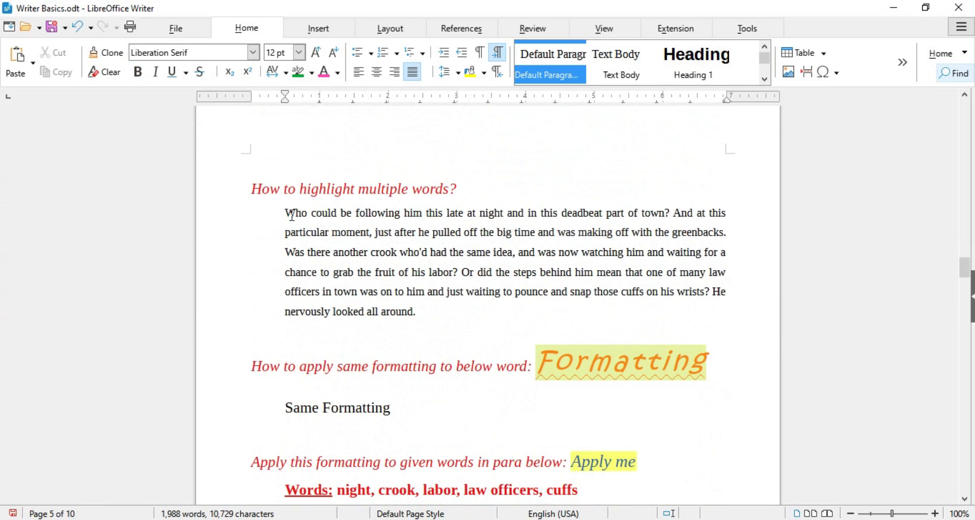
- Highlight the words moment, same, making, mean and just in gold
{"action": "left_click", "coordinate": [311, 72]}
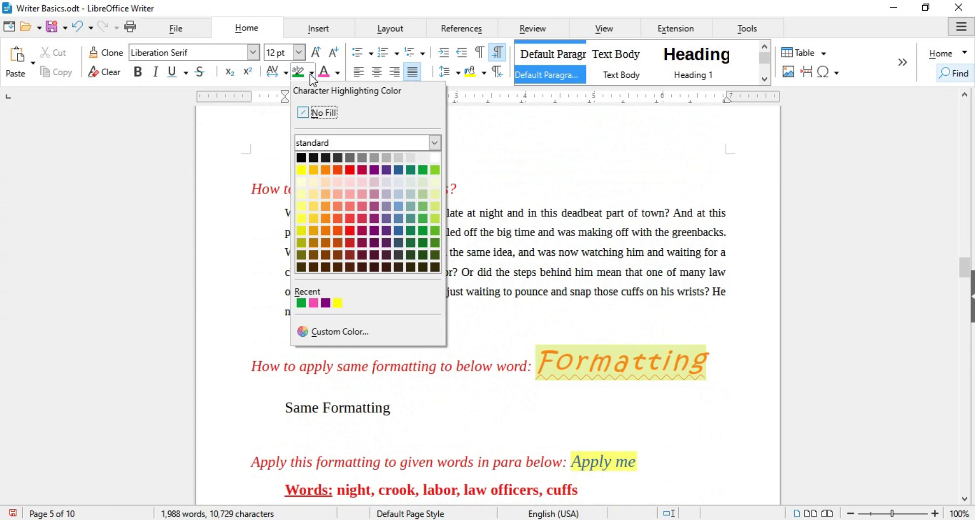
{"action": "left_click", "coordinate": [314, 169]}
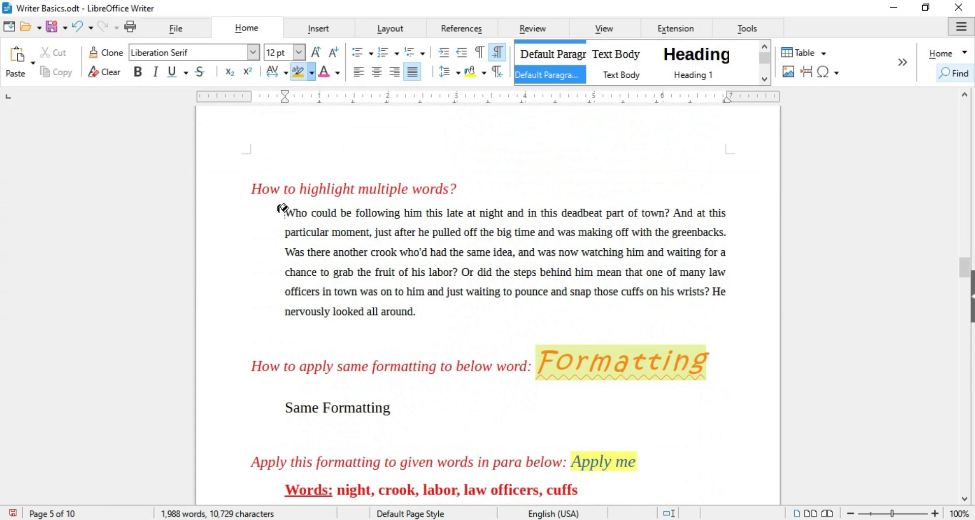
{"action": "double_click", "coordinate": [349, 231]}
{"action": "double_click", "coordinate": [477, 249]}
{"action": "double_click", "coordinate": [592, 231]}
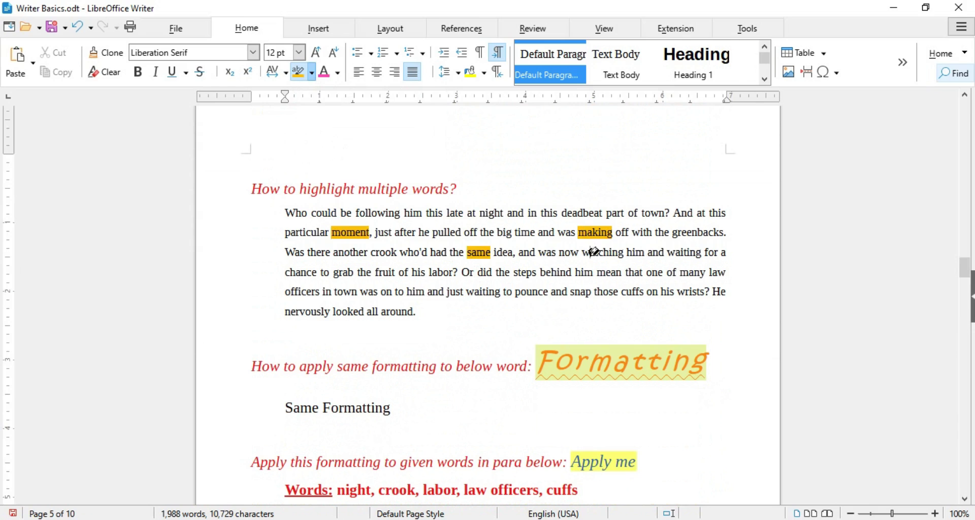
{"action": "double_click", "coordinate": [608, 272]}
{"action": "double_click", "coordinate": [456, 291]}
{"action": "key", "text": "Escape"}
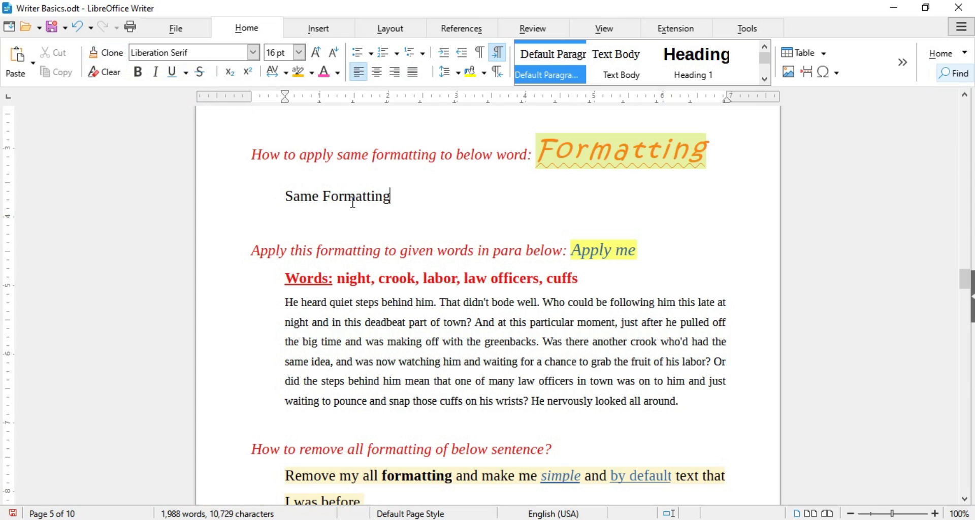
- Clone the formatting of 'Formatting' onto the 'Same Formatting' line
{"action": "double_click", "coordinate": [595, 153]}
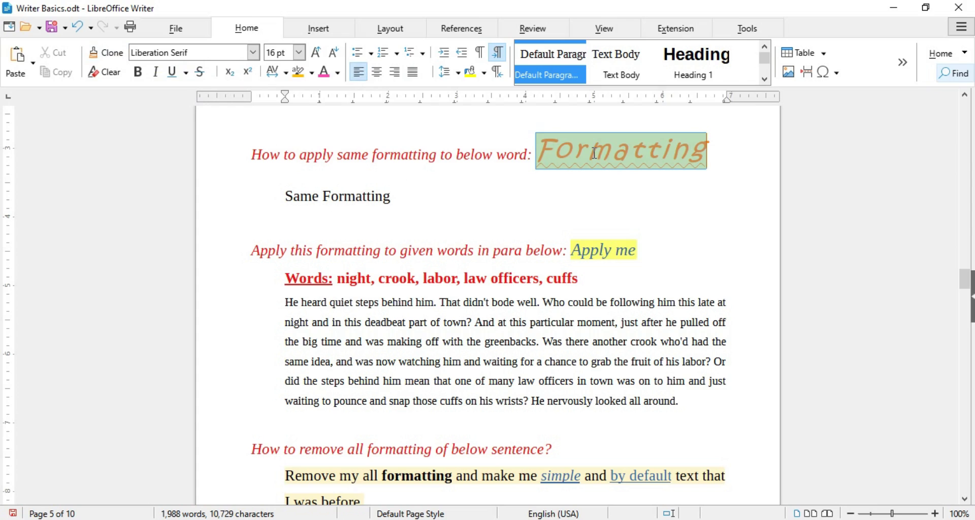
{"action": "left_click", "coordinate": [99, 53]}
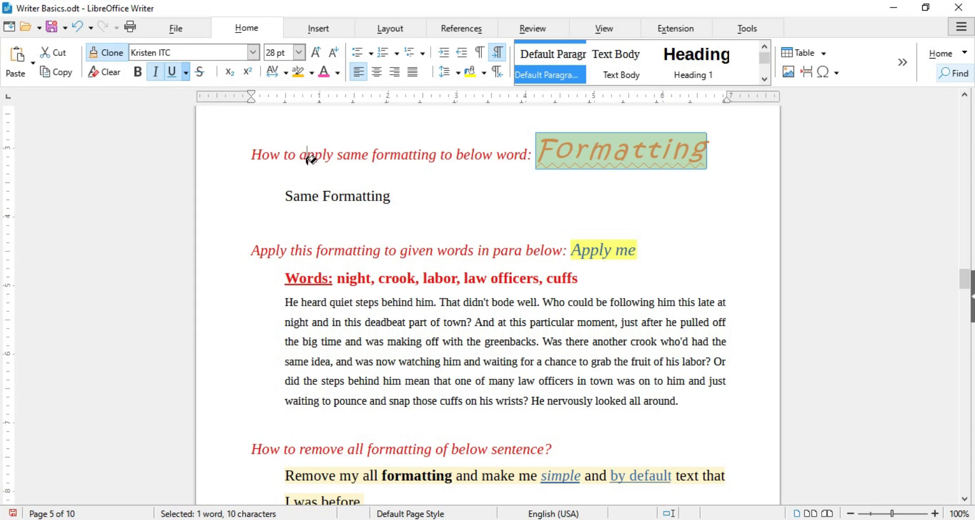
{"action": "left_click_drag", "start_coordinate": [289, 188], "coordinate": [393, 194]}
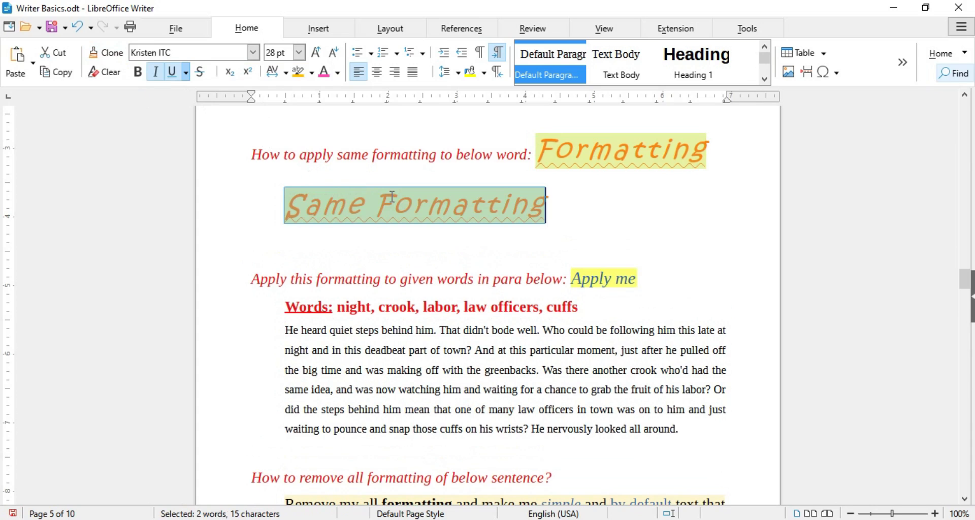
{"action": "left_click", "coordinate": [635, 222]}
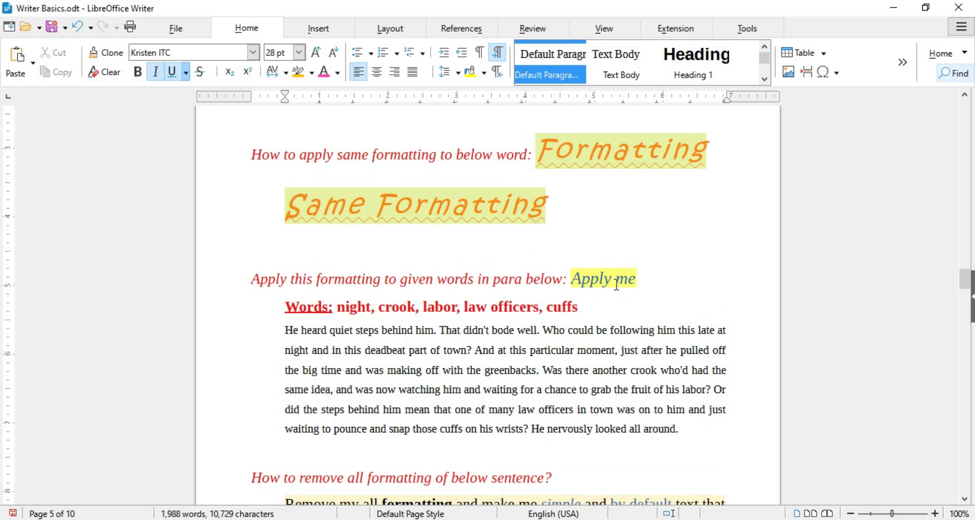
- Clone the 'Apply me' formatting onto night, crook, labor, law and cuffs
{"action": "left_click", "coordinate": [574, 279]}
{"action": "left_click_drag", "start_coordinate": [574, 279], "coordinate": [637, 279]}
{"action": "left_click", "coordinate": [108, 52]}
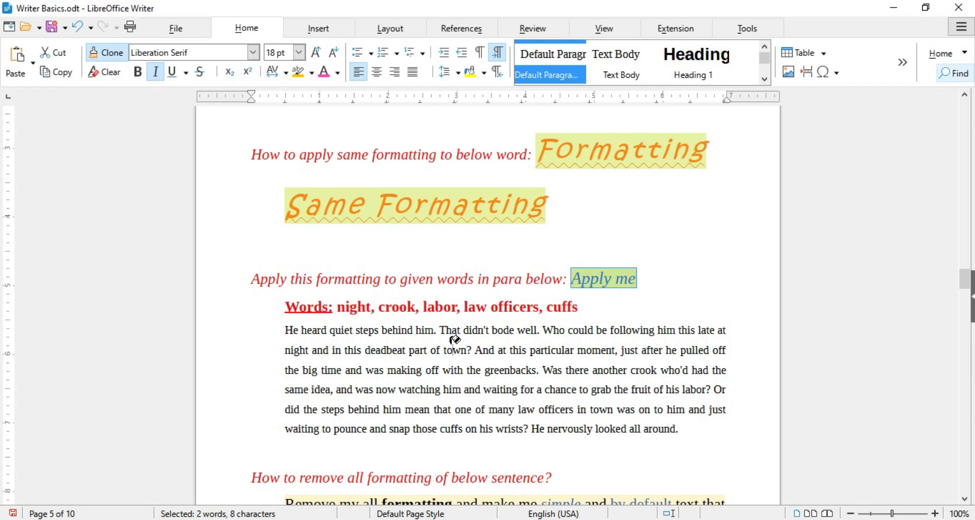
{"action": "left_click", "coordinate": [290, 347]}
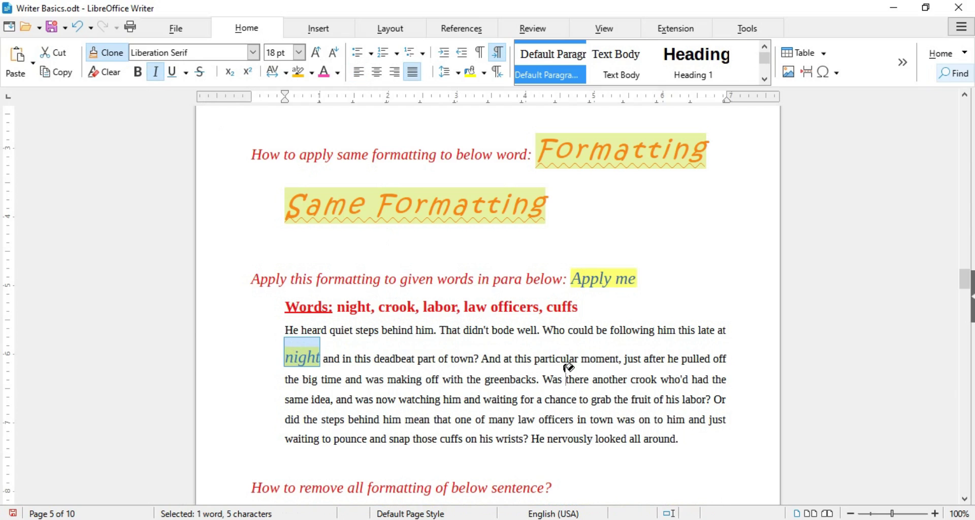
{"action": "left_click", "coordinate": [635, 379]}
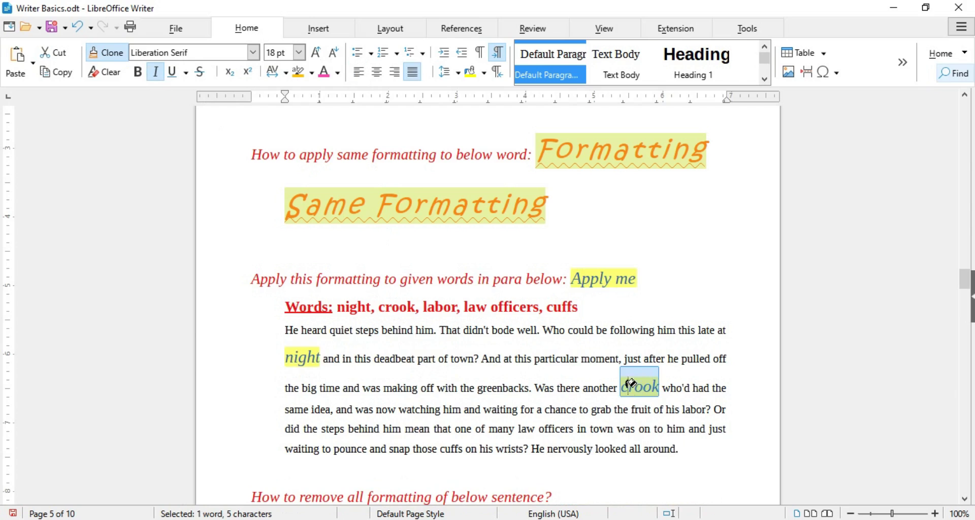
{"action": "left_click", "coordinate": [693, 406]}
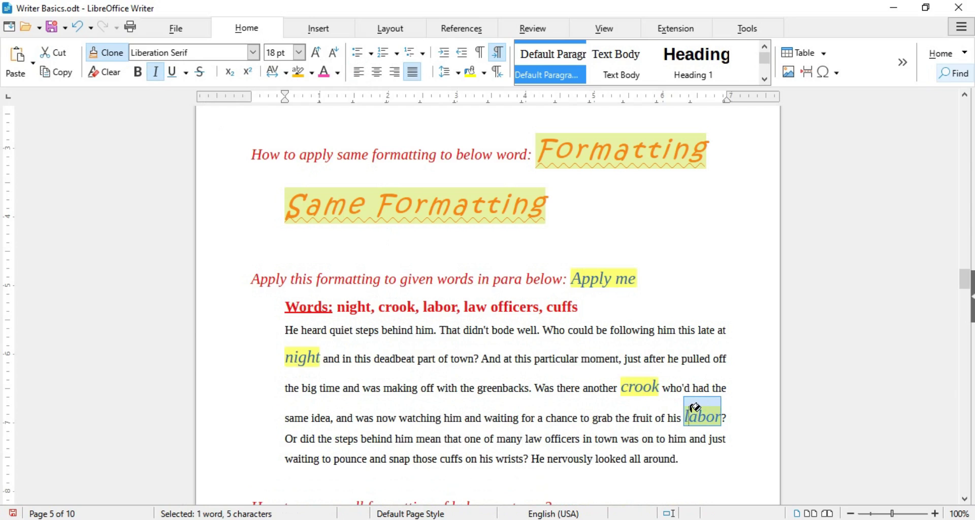
{"action": "left_click", "coordinate": [539, 438]}
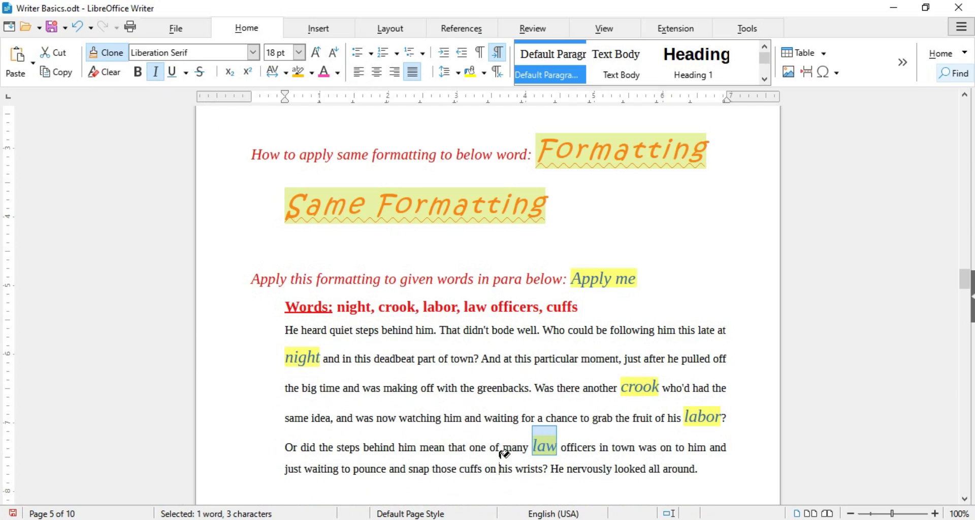
{"action": "left_click", "coordinate": [475, 466]}
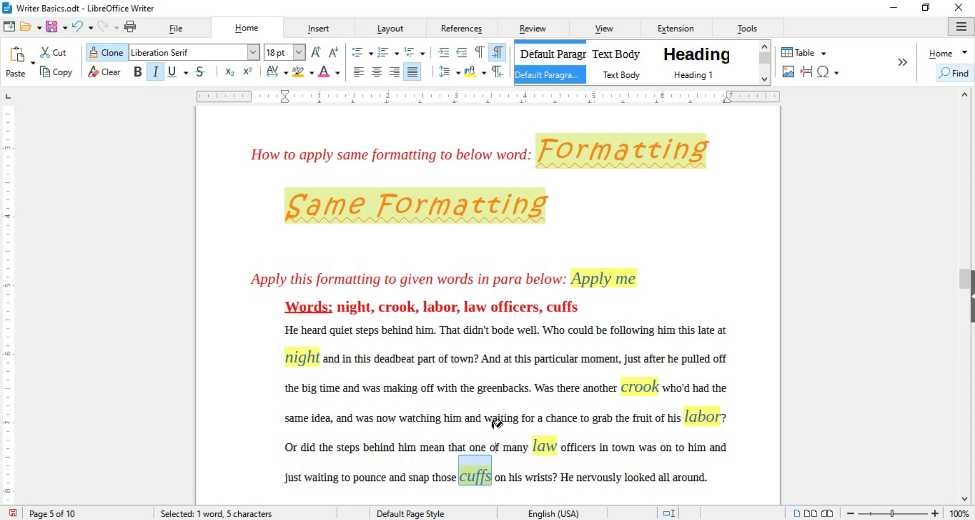
{"action": "left_click", "coordinate": [521, 412]}
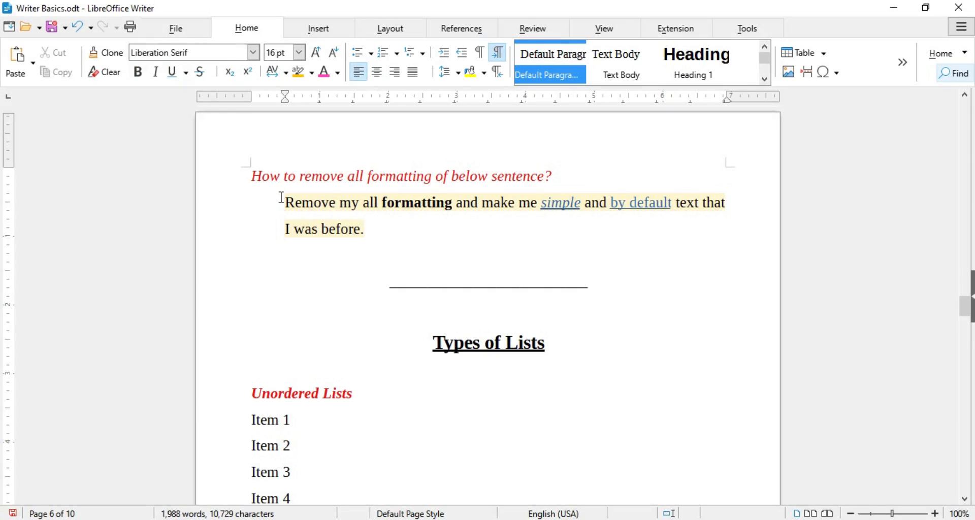
- Clear all direct formatting from the sentence under the remove-formatting question
{"action": "double_click", "coordinate": [327, 201]}
{"action": "triple_click", "coordinate": [327, 201]}
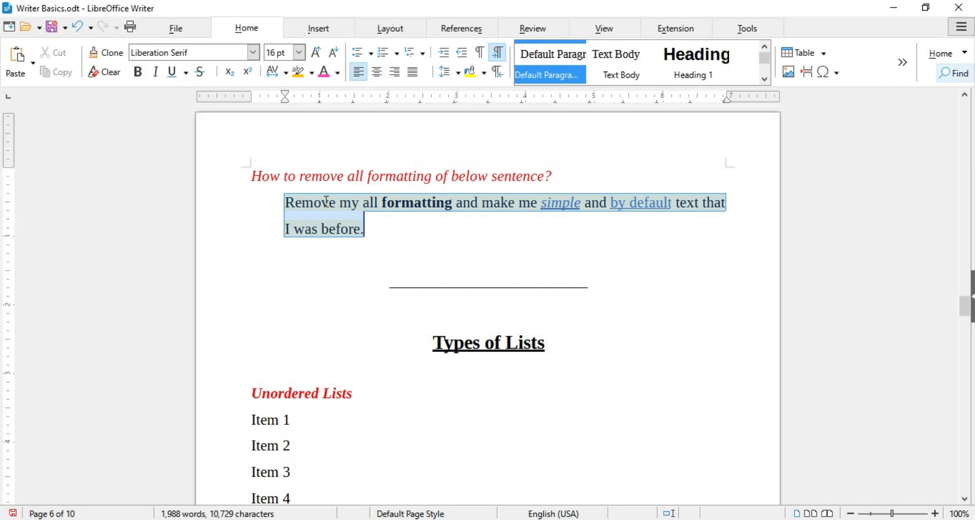
{"action": "left_click", "coordinate": [120, 77]}
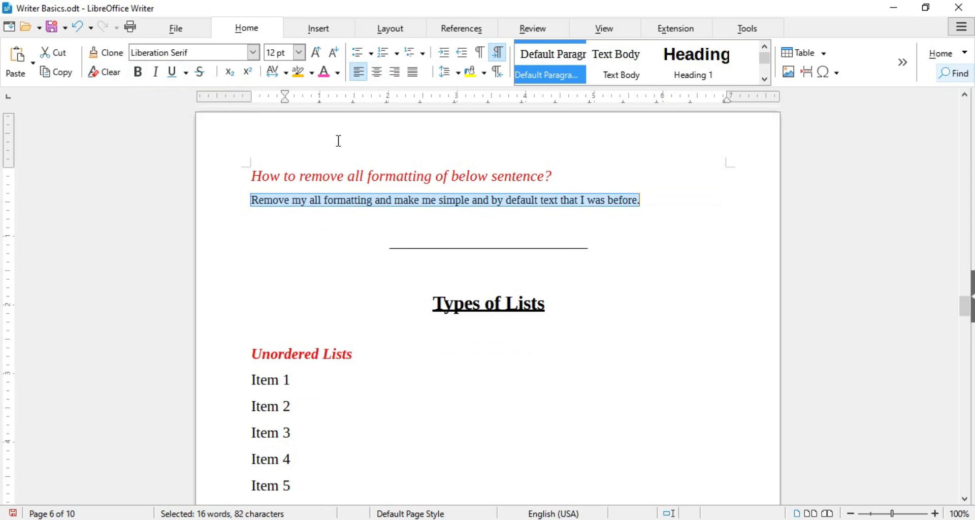
{"action": "left_click", "coordinate": [660, 196]}
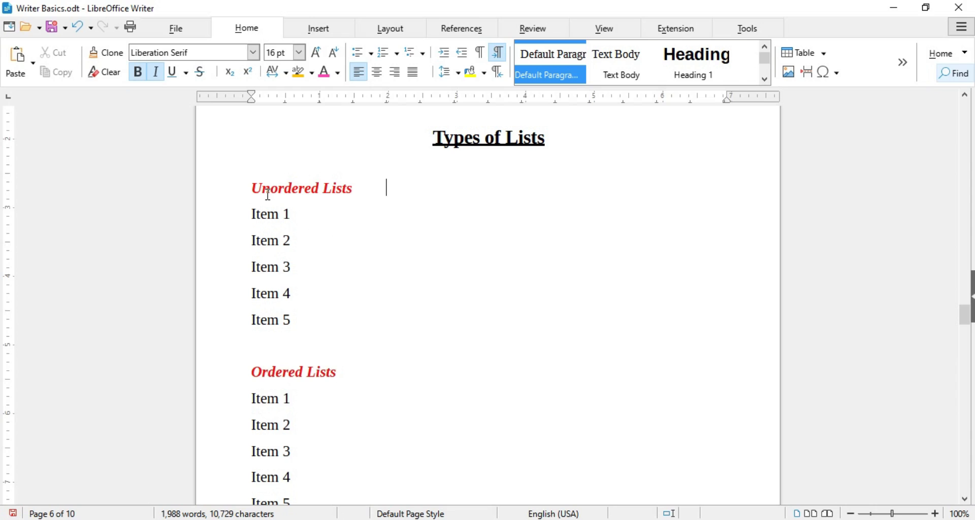
- Make Item 1–5 under Unordered Lists a bulleted list with arrow bullets
{"action": "left_click_drag", "start_coordinate": [252, 214], "coordinate": [304, 312]}
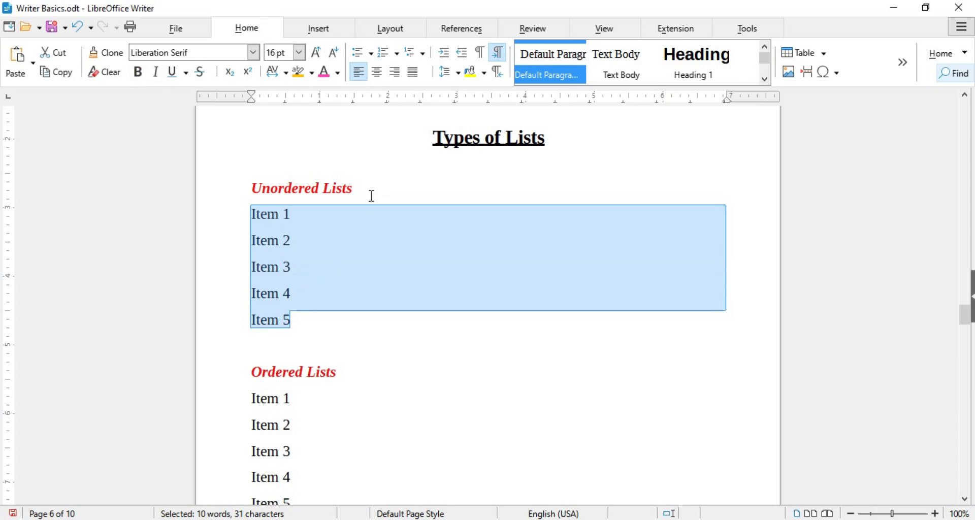
{"action": "left_click", "coordinate": [363, 55]}
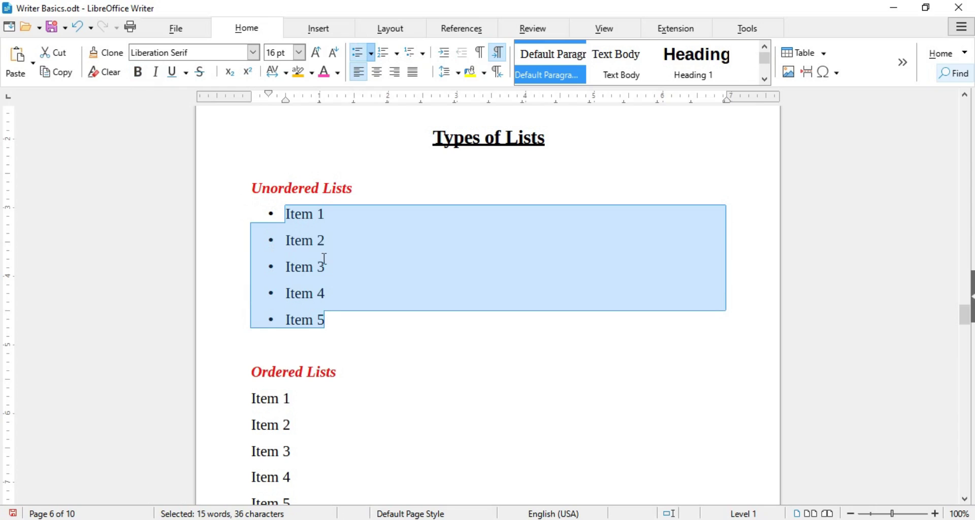
{"action": "left_click", "coordinate": [372, 54]}
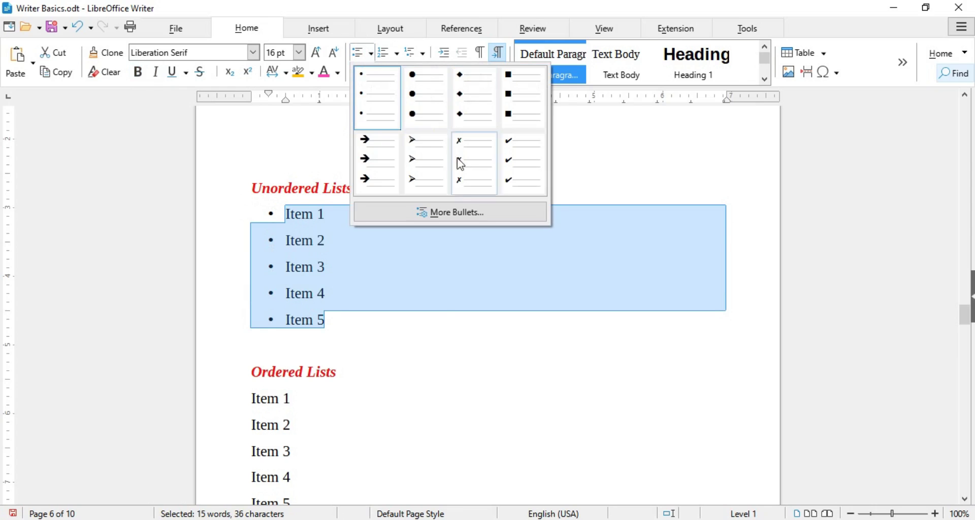
{"action": "left_click", "coordinate": [417, 162]}
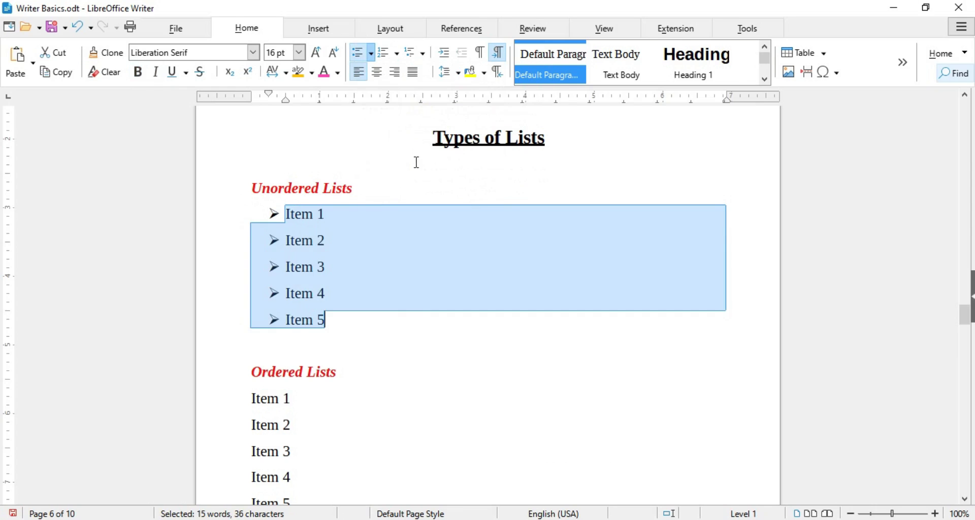
{"action": "left_click", "coordinate": [422, 332]}
{"action": "scroll", "coordinate": [421, 332], "scroll_direction": "down", "scroll_amount": 5}
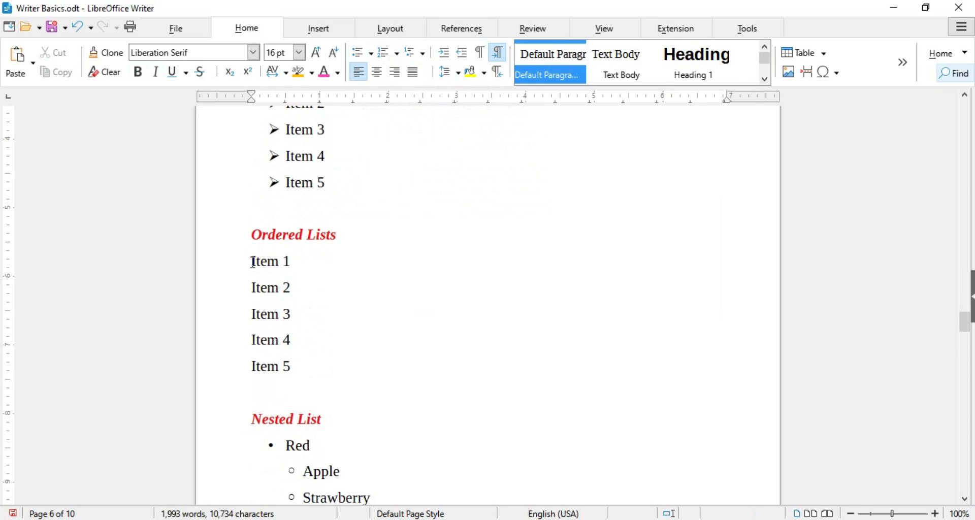
- Number Item 1–5 under Ordered Lists with the I. II. III. Roman numeral style
{"action": "left_click_drag", "start_coordinate": [251, 262], "coordinate": [293, 366]}
{"action": "left_click", "coordinate": [389, 52]}
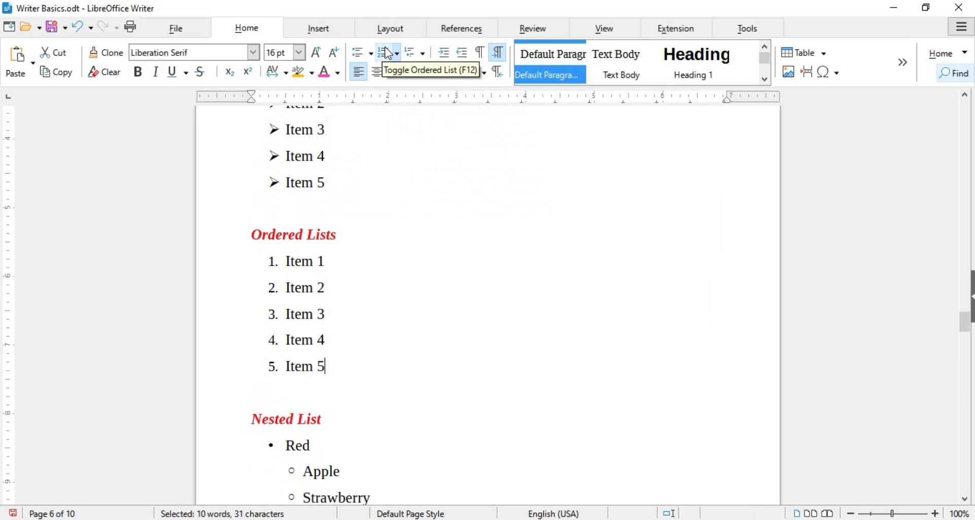
{"action": "left_click", "coordinate": [396, 51]}
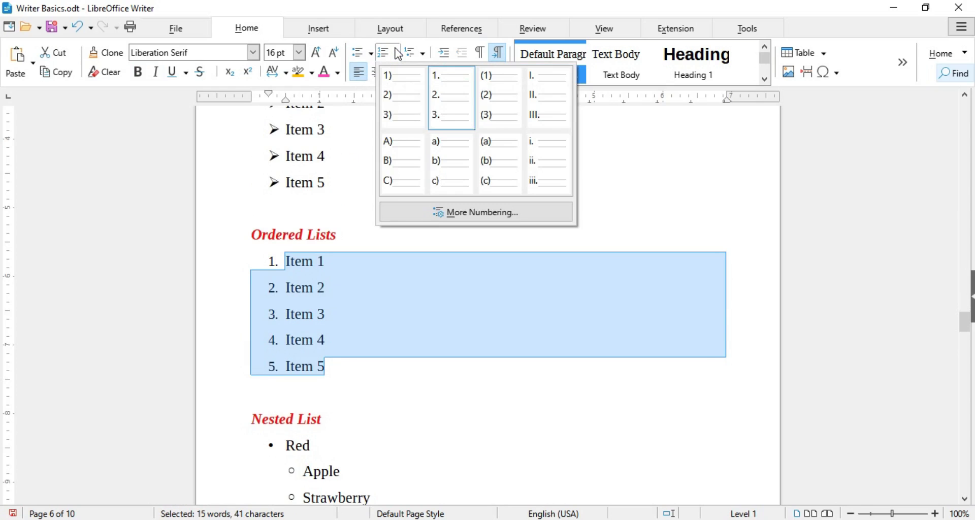
{"action": "left_click", "coordinate": [549, 114]}
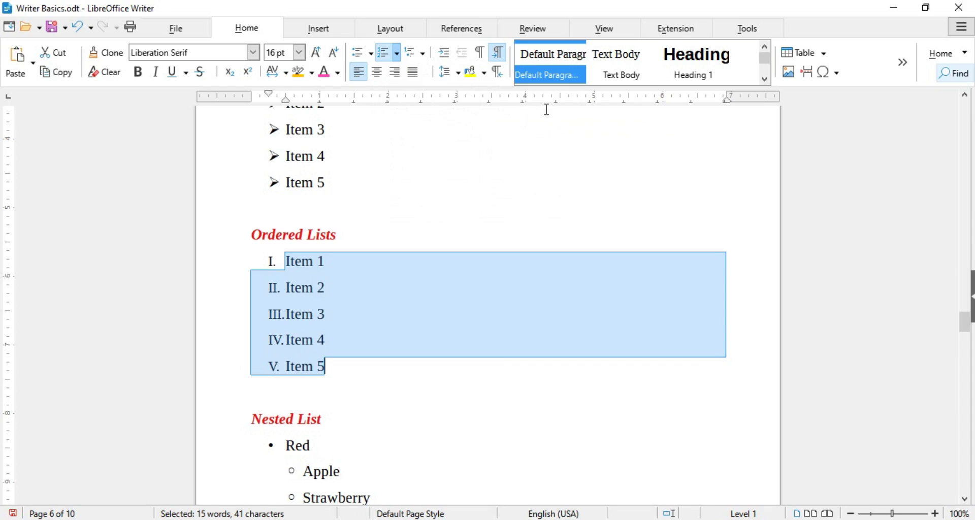
{"action": "left_click", "coordinate": [503, 366]}
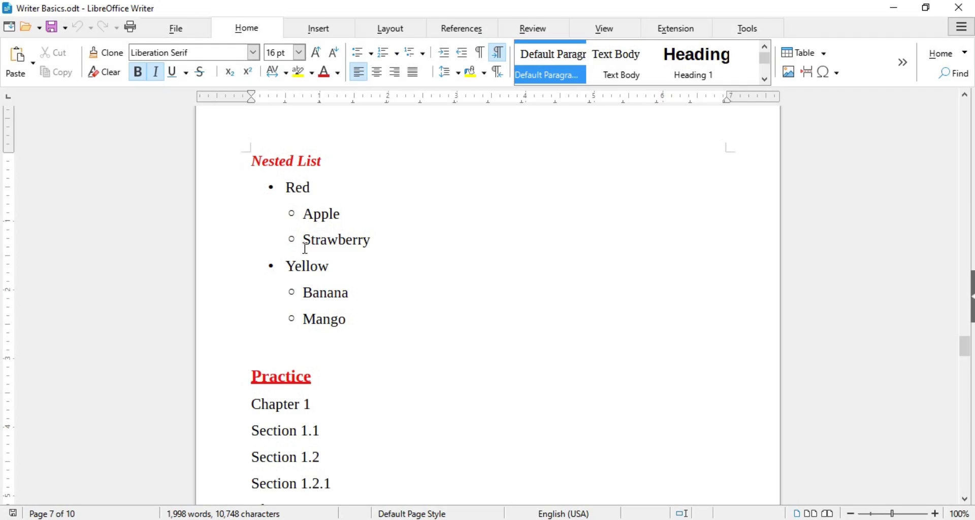
- Bullet the Practice lines from Chapter 1 to Section 2.2
{"action": "scroll", "coordinate": [353, 270], "scroll_direction": "down", "scroll_amount": 5}
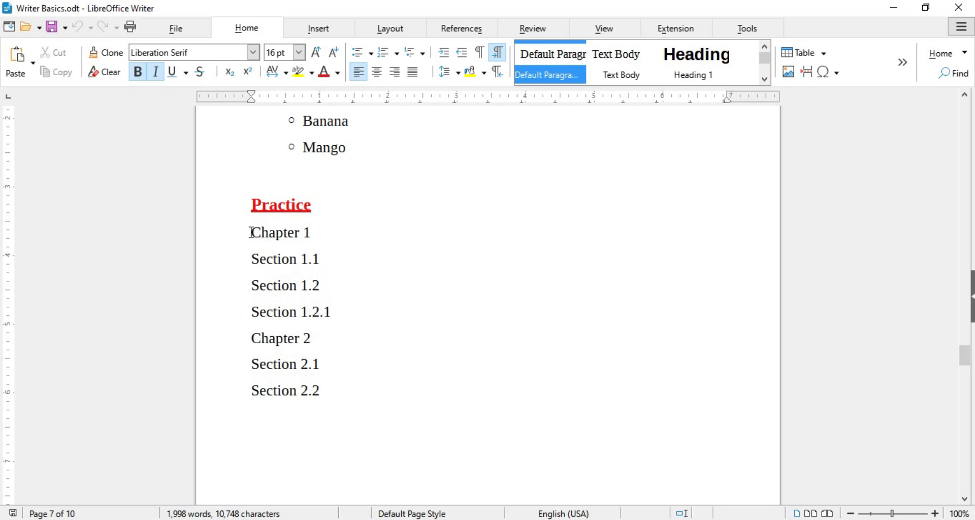
{"action": "left_click_drag", "start_coordinate": [251, 232], "coordinate": [321, 391]}
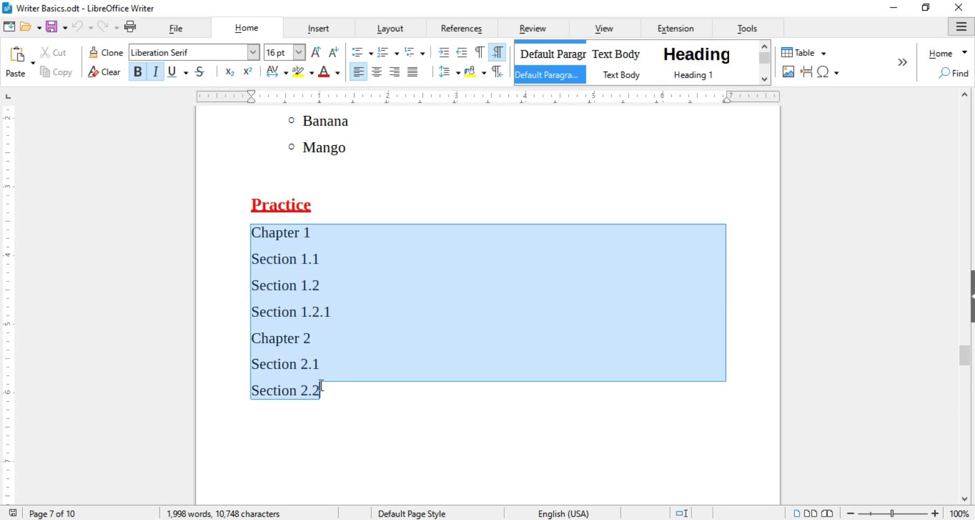
{"action": "left_click", "coordinate": [360, 53]}
{"action": "left_click", "coordinate": [361, 250]}
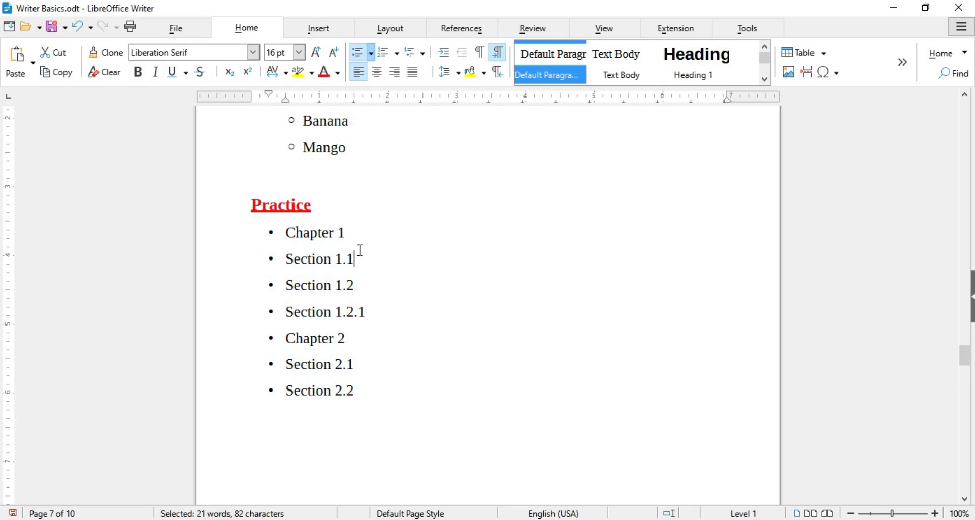
- Demote Sections 1.1, 1.2, 2.1 and 2.2 under their chapters, with Section 1.2.1 one level deeper
{"action": "left_click", "coordinate": [287, 258]}
{"action": "key", "text": "Tab"}
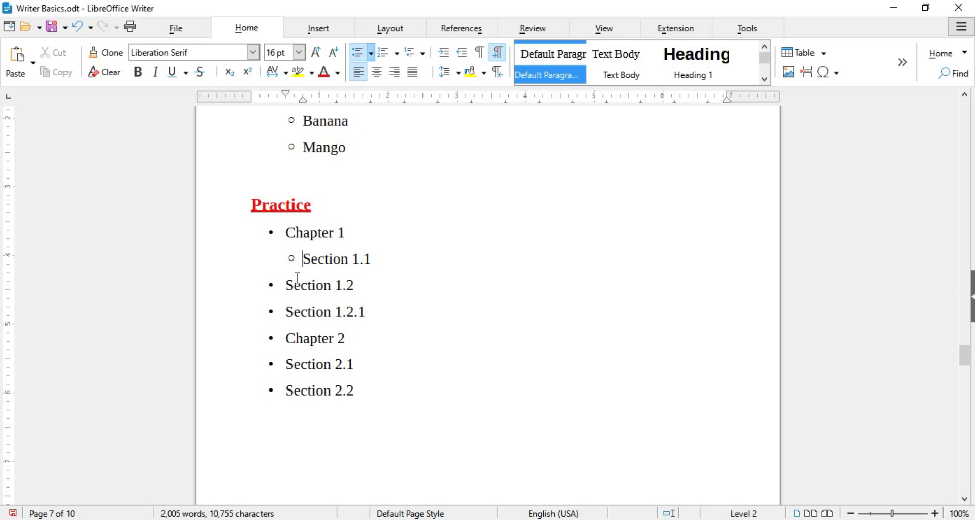
{"action": "key", "text": "Tab"}
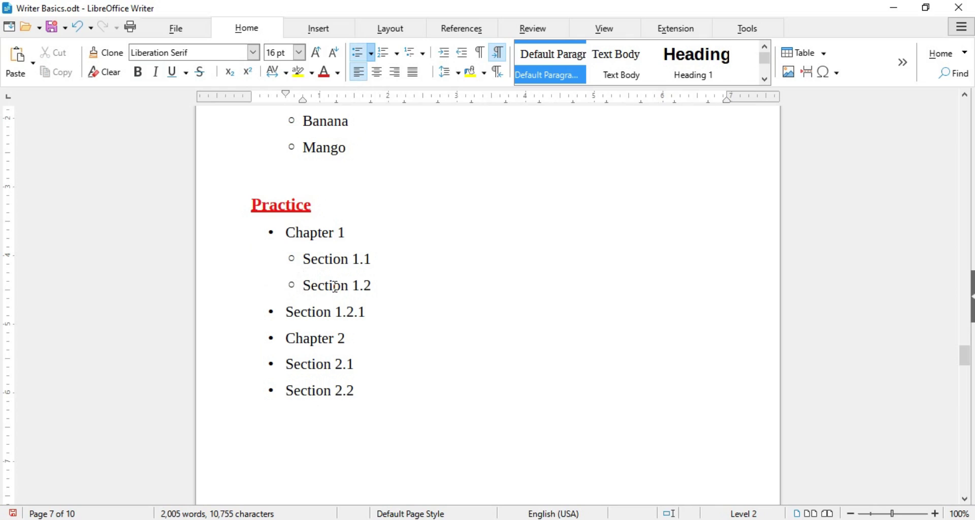
{"action": "left_click", "coordinate": [288, 312]}
{"action": "key", "text": "Tab"}
{"action": "key", "text": "Tab"}
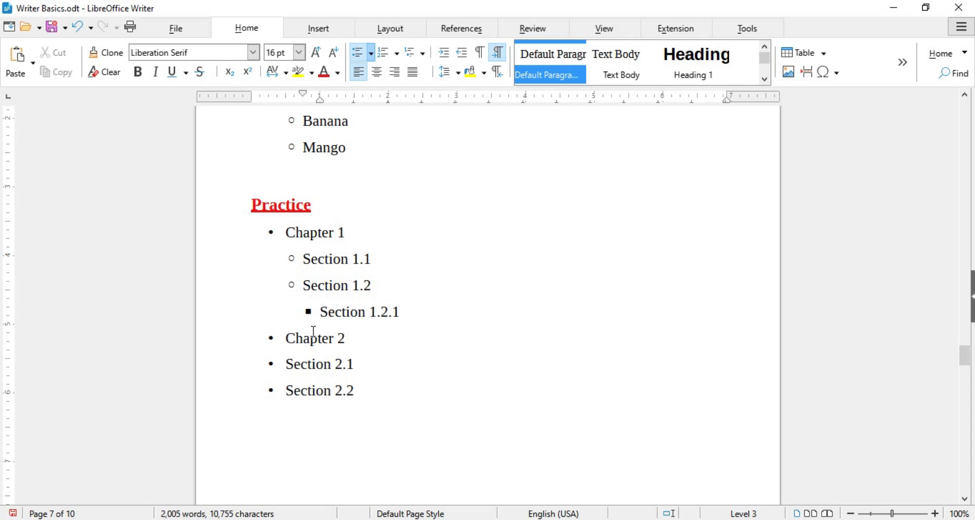
{"action": "left_click", "coordinate": [288, 364]}
{"action": "key", "text": "Tab"}
{"action": "left_click", "coordinate": [287, 390]}
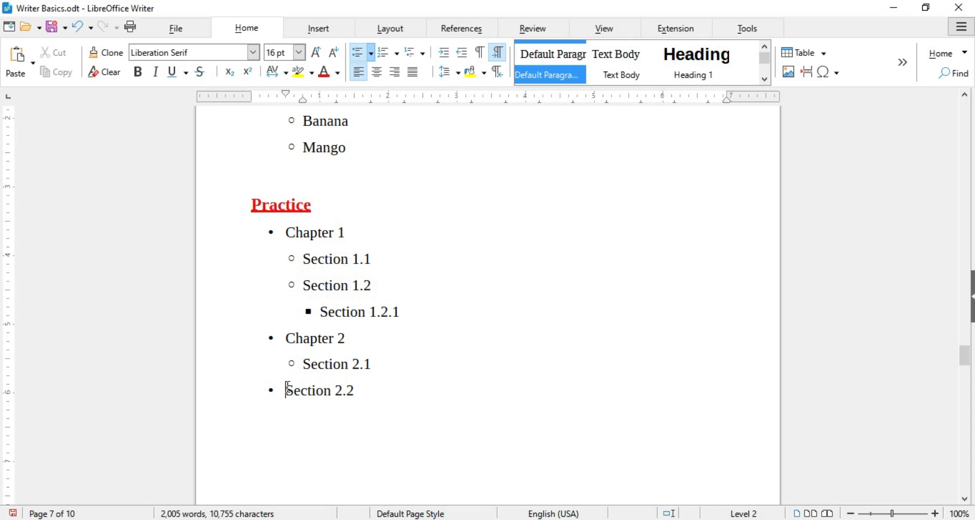
{"action": "key", "text": "Tab"}
{"action": "left_click", "coordinate": [514, 360]}
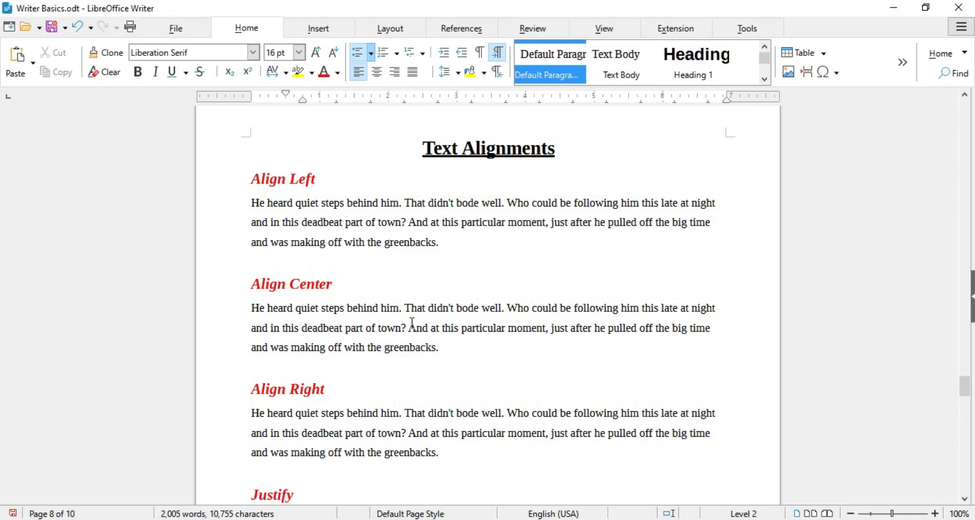
- Centre the paragraph under Align Center
{"action": "left_click_drag", "start_coordinate": [252, 307], "coordinate": [441, 352]}
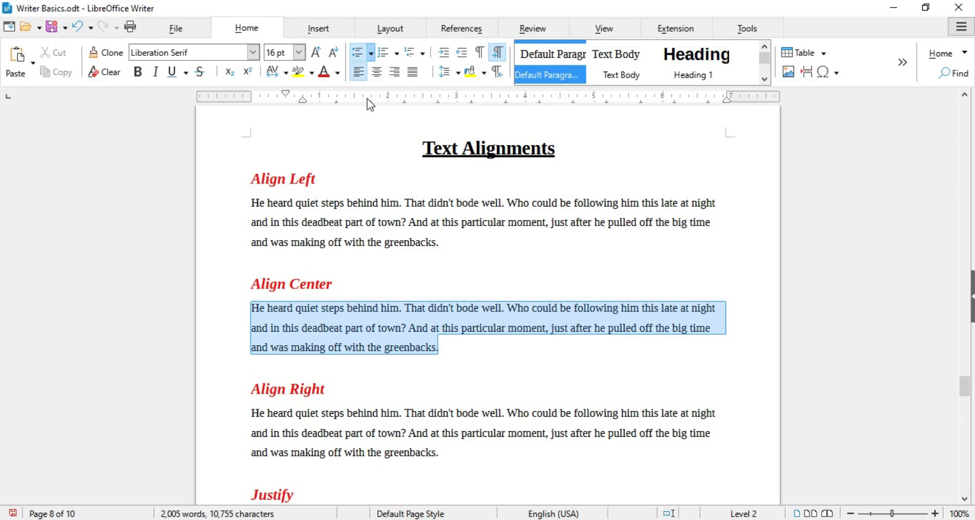
{"action": "left_click", "coordinate": [377, 73]}
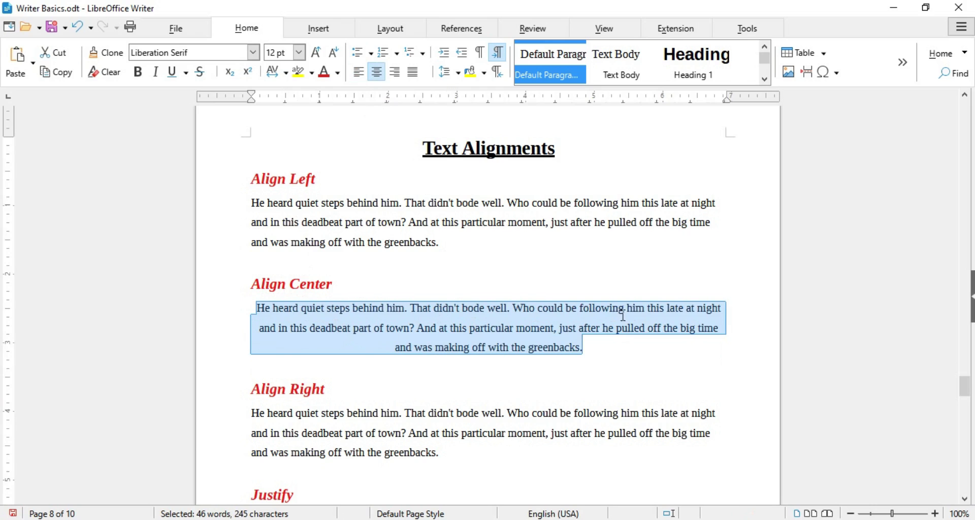
{"action": "left_click", "coordinate": [434, 365]}
- Right-align the paragraph under Align Right
{"action": "scroll", "coordinate": [434, 358], "scroll_direction": "down", "scroll_amount": 3}
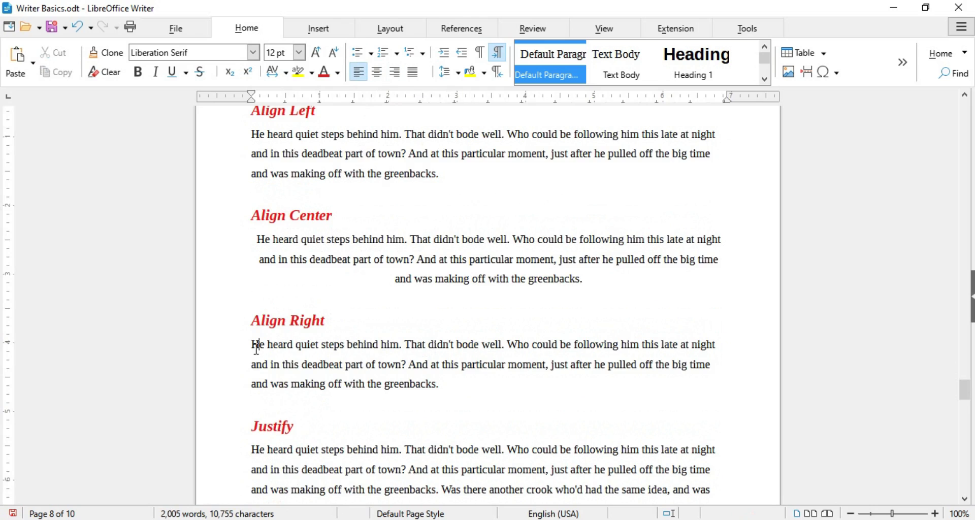
{"action": "left_click_drag", "start_coordinate": [254, 345], "coordinate": [439, 385]}
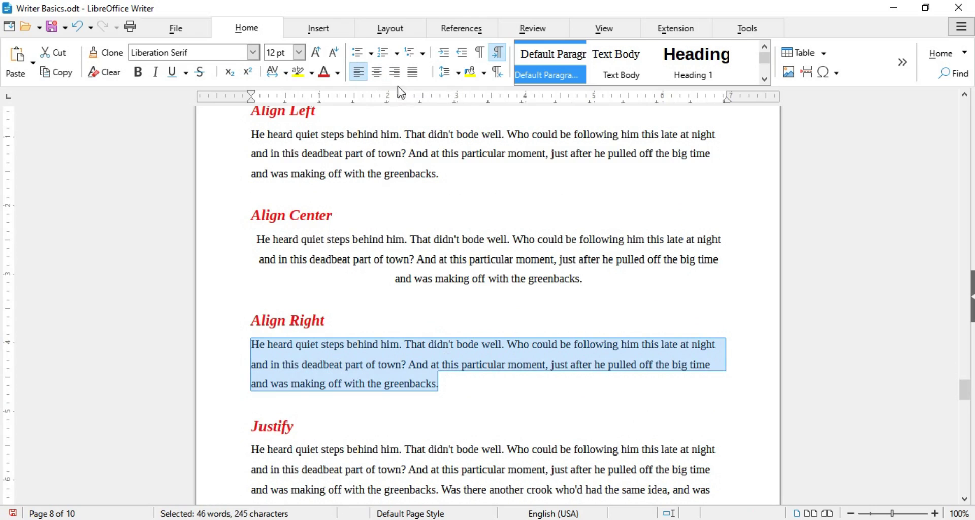
{"action": "left_click", "coordinate": [396, 73]}
{"action": "left_click", "coordinate": [494, 364]}
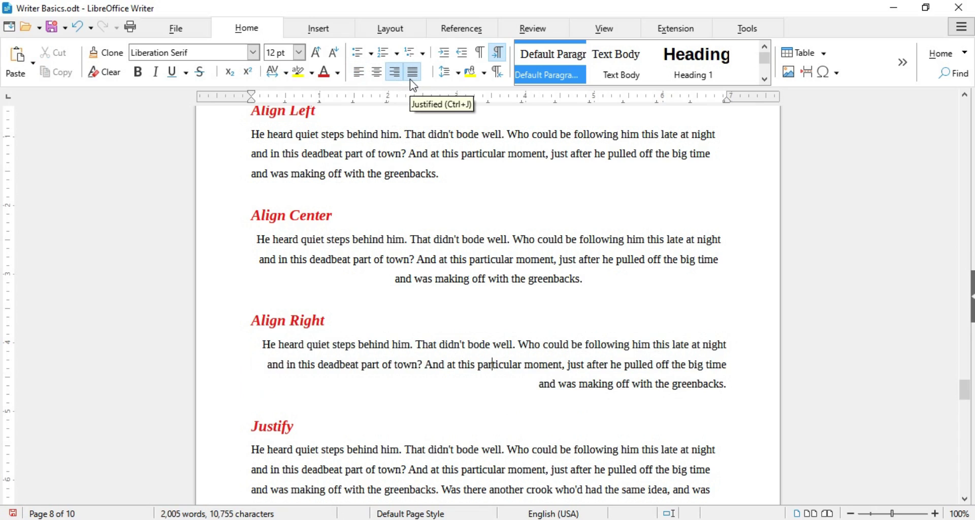
- Justify the paragraph under the Justify heading
{"action": "scroll", "coordinate": [405, 298], "scroll_direction": "down", "scroll_amount": 4}
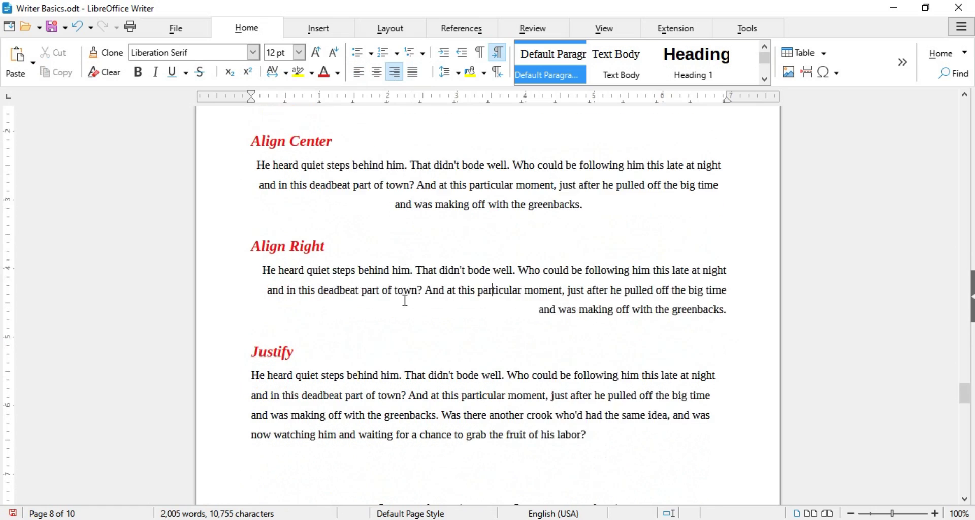
{"action": "left_click_drag", "start_coordinate": [251, 341], "coordinate": [594, 405]}
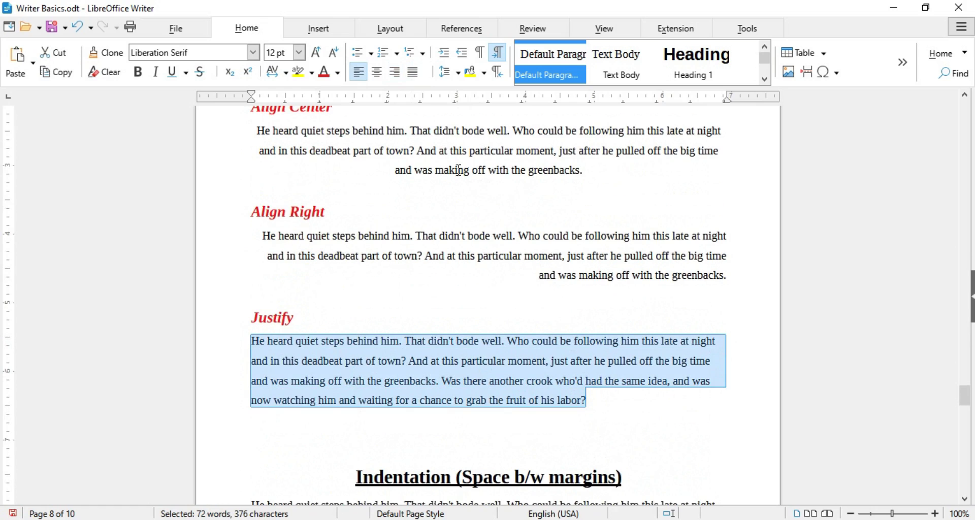
{"action": "left_click", "coordinate": [412, 75]}
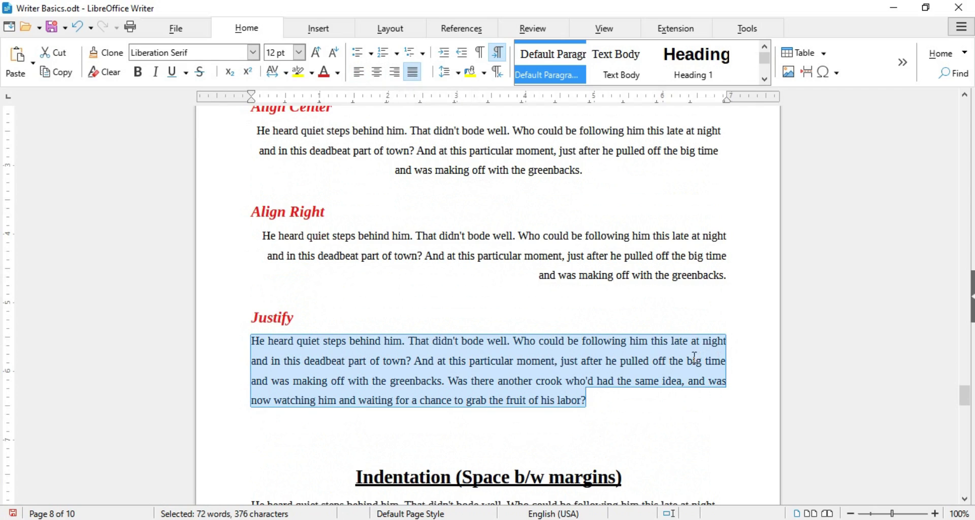
{"action": "left_click", "coordinate": [603, 399]}
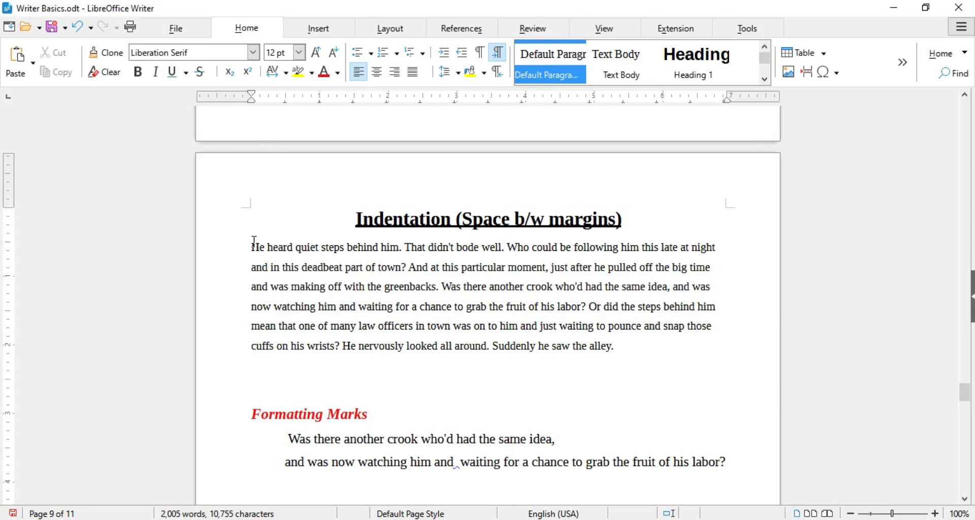
{"action": "left_click", "coordinate": [452, 57]}
{"action": "left_click", "coordinate": [452, 57]}
{"action": "left_click", "coordinate": [452, 58]}
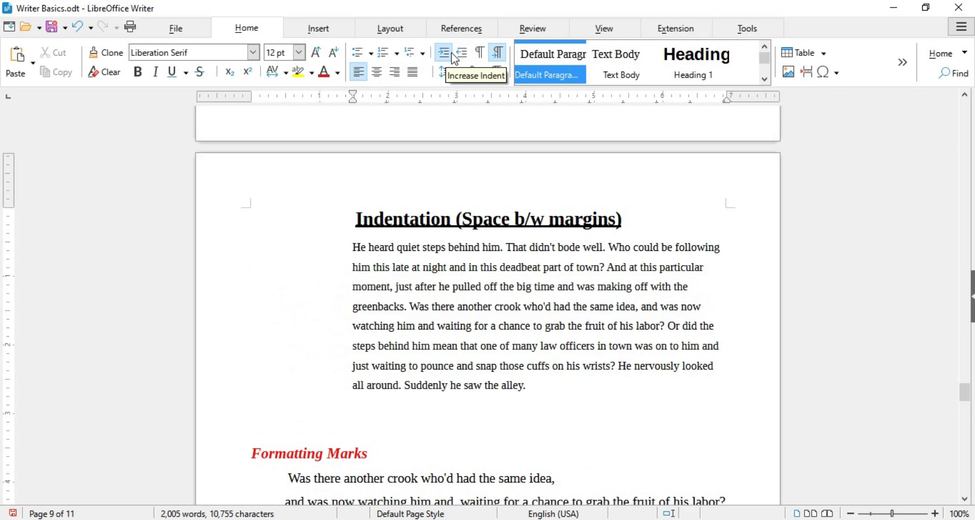
{"action": "left_click", "coordinate": [460, 56]}
{"action": "left_click", "coordinate": [461, 56]}
{"action": "left_click", "coordinate": [461, 57]}
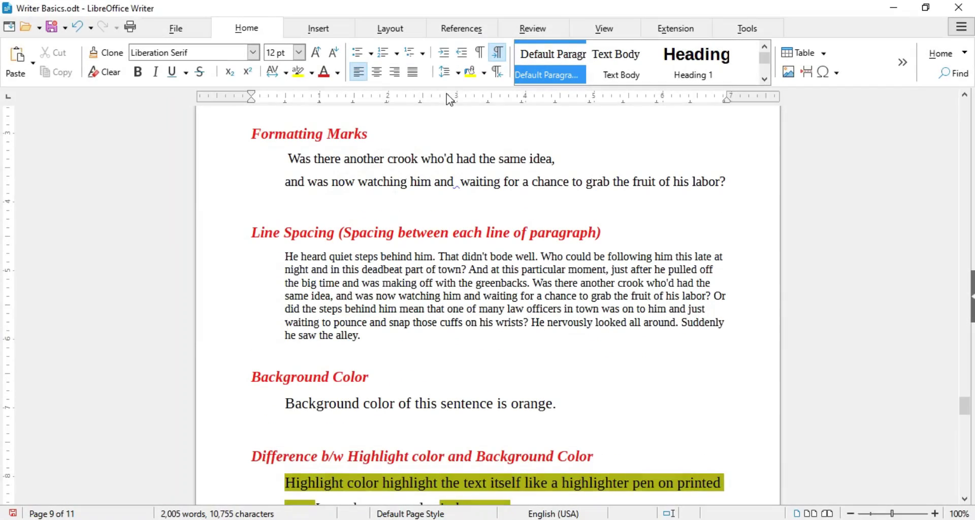
- Delete the stray space before 'Was' and join the paragraph break after 'idea,'
{"action": "left_click", "coordinate": [481, 54]}
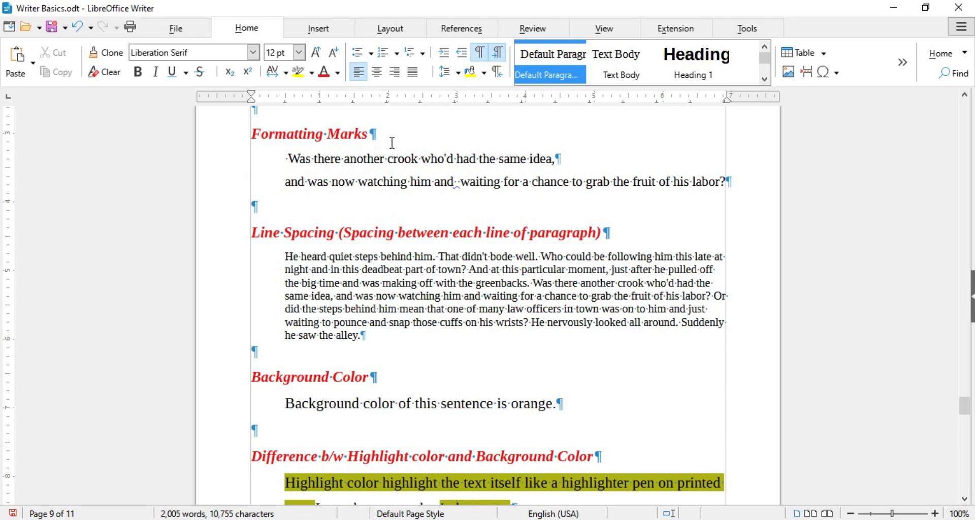
{"action": "left_click", "coordinate": [288, 158]}
{"action": "key", "text": "BackSpace"}
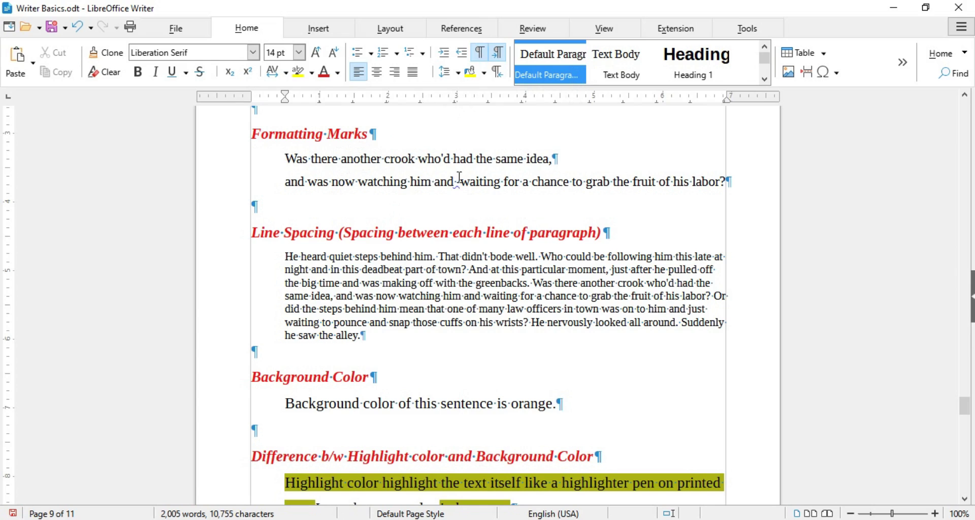
{"action": "left_click", "coordinate": [567, 159]}
{"action": "key", "text": "Delete"}
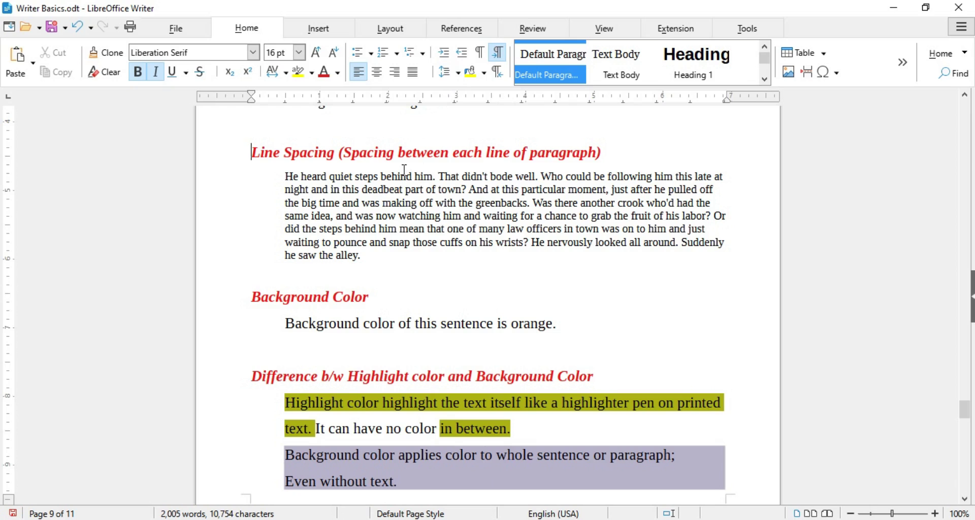
{"action": "left_click", "coordinate": [286, 175]}
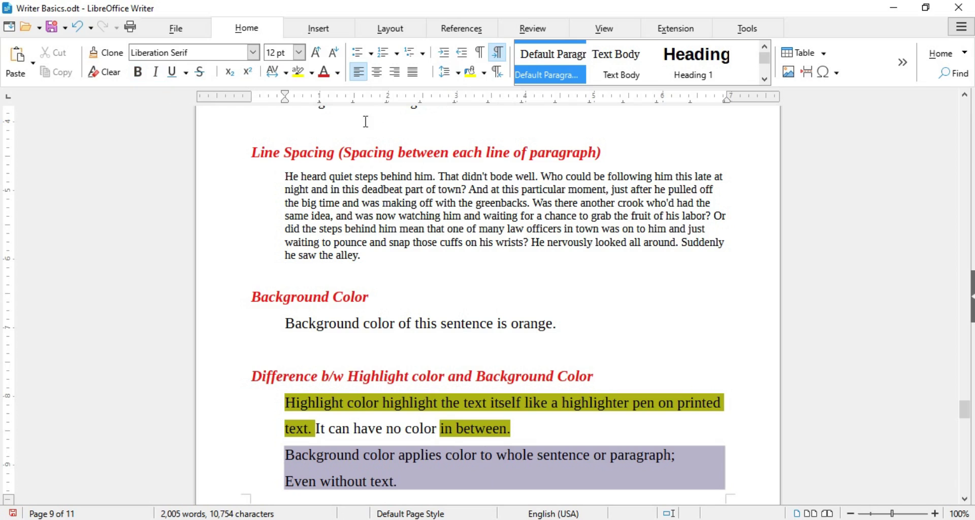
{"action": "left_click", "coordinate": [459, 76]}
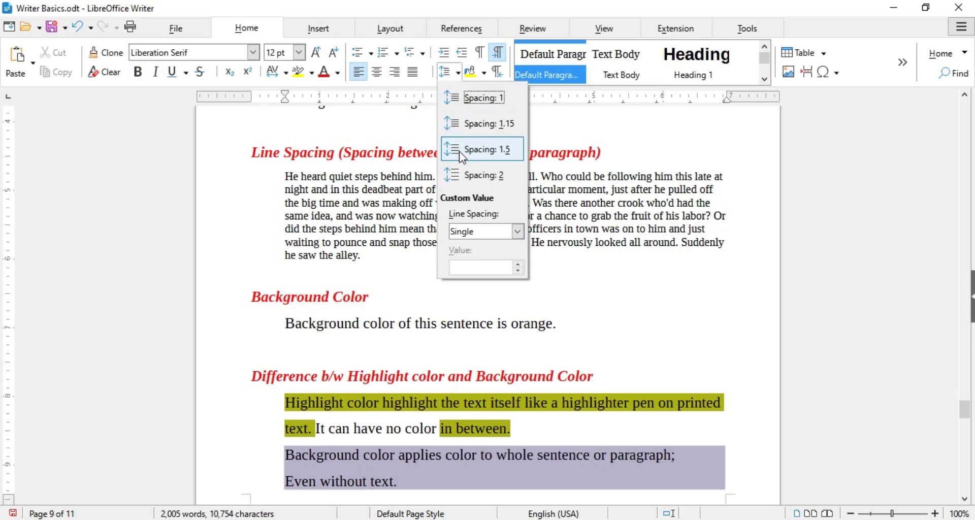
{"action": "left_click", "coordinate": [463, 174]}
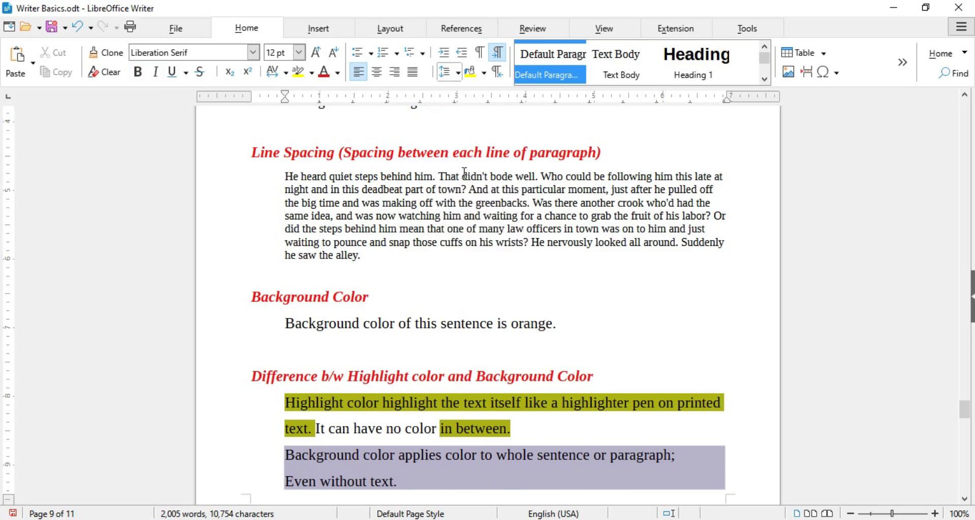
{"action": "left_click", "coordinate": [459, 74]}
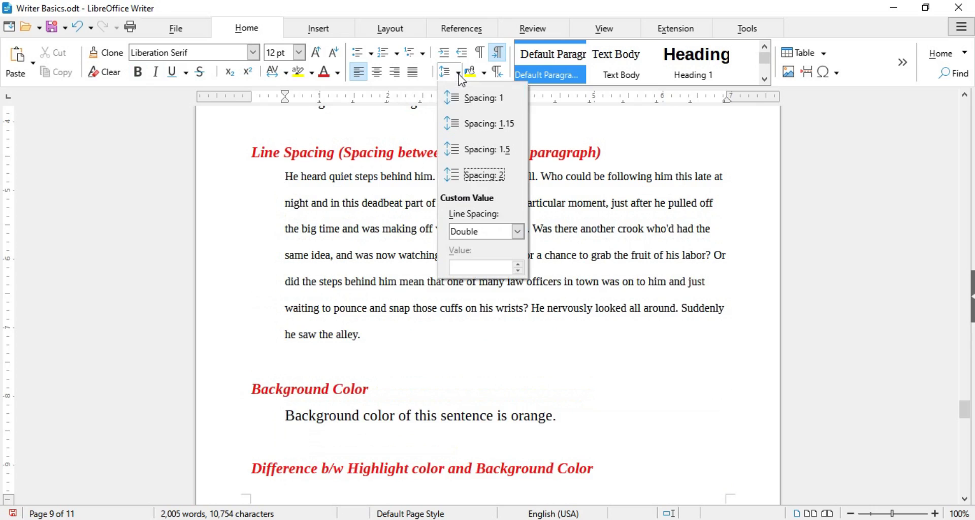
{"action": "left_click", "coordinate": [473, 103]}
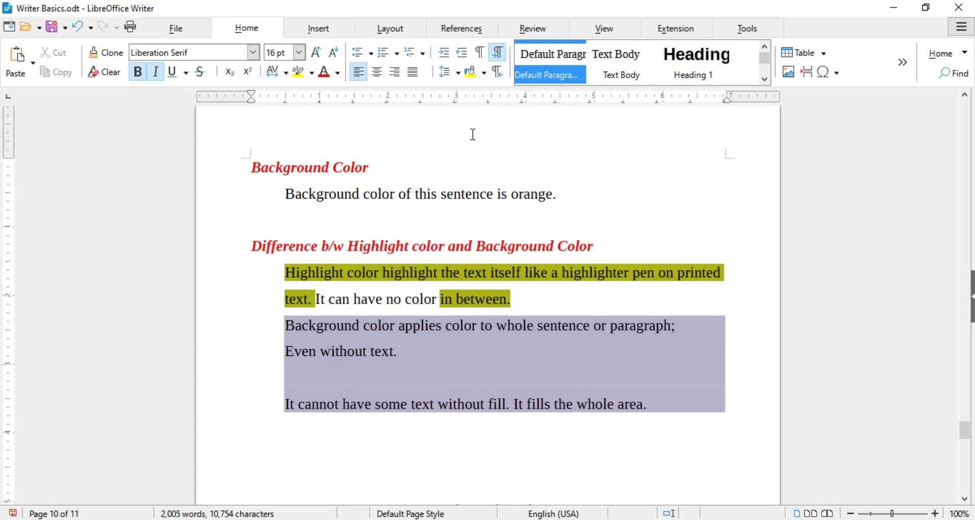
- Give the 'Background color of this sentence is orange.' paragraph an Orange background
{"action": "left_click", "coordinate": [396, 193]}
{"action": "left_click", "coordinate": [484, 73]}
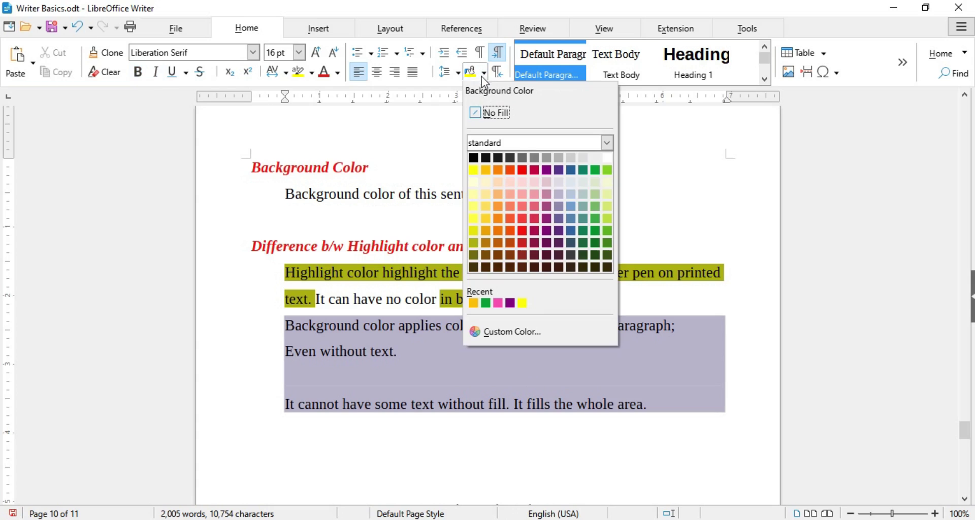
{"action": "left_click", "coordinate": [499, 169]}
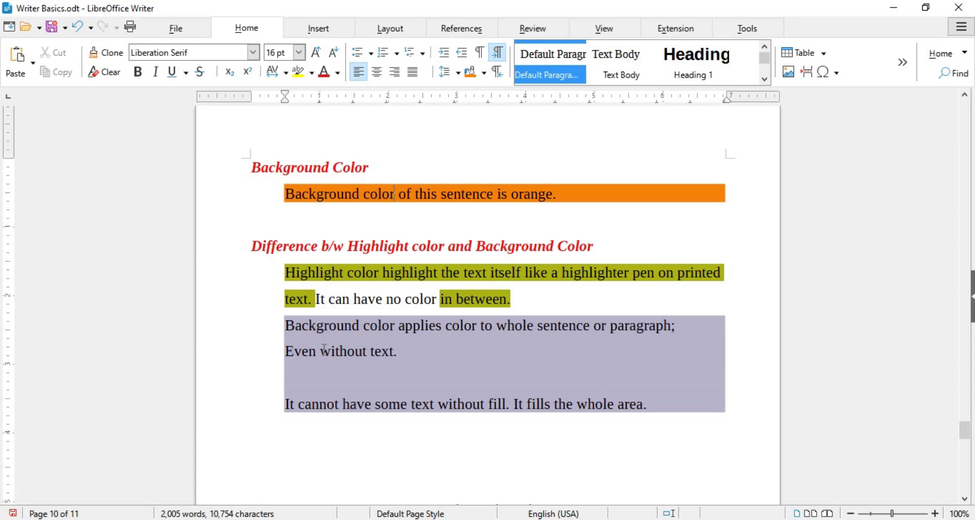
{"action": "left_click", "coordinate": [303, 375]}
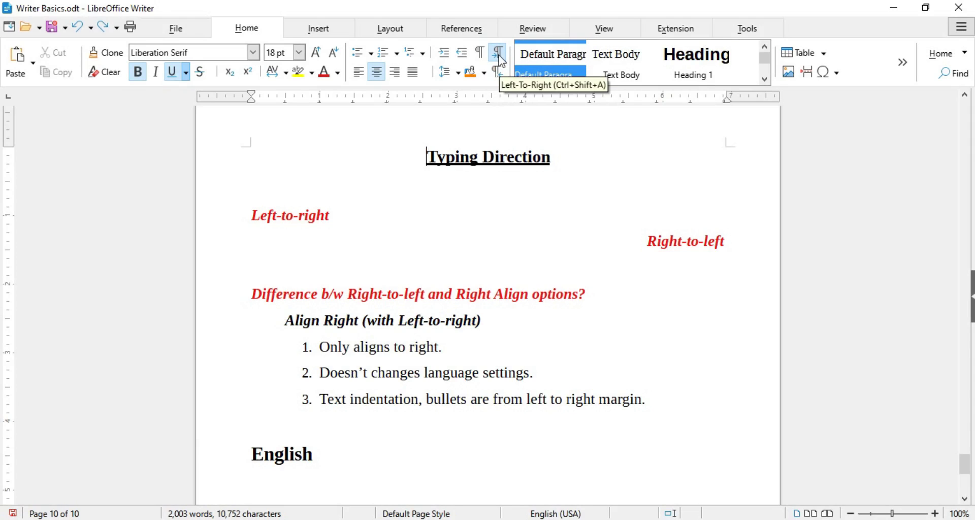
- After comparing the left-to-right and right-to-left samples, right-align the English heading and bullet it
{"action": "left_click", "coordinate": [298, 216]}
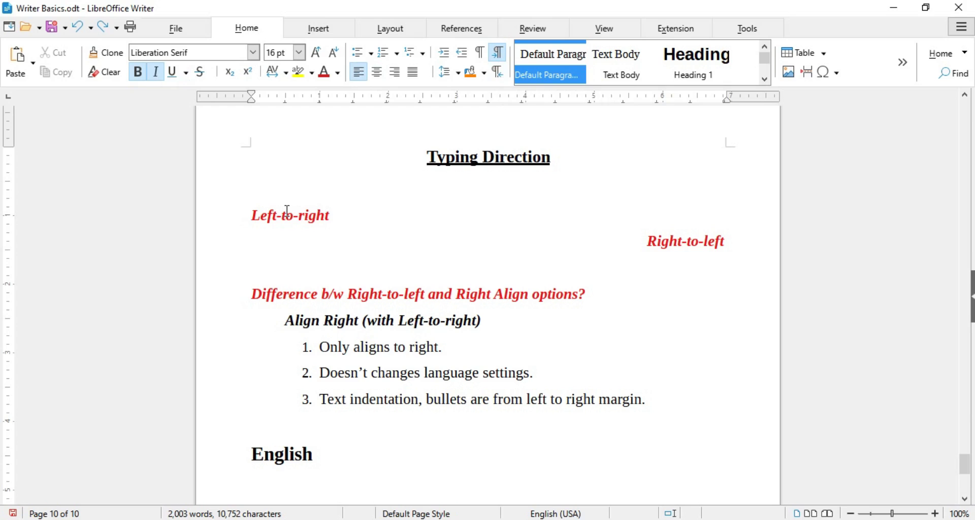
{"action": "left_click", "coordinate": [669, 242]}
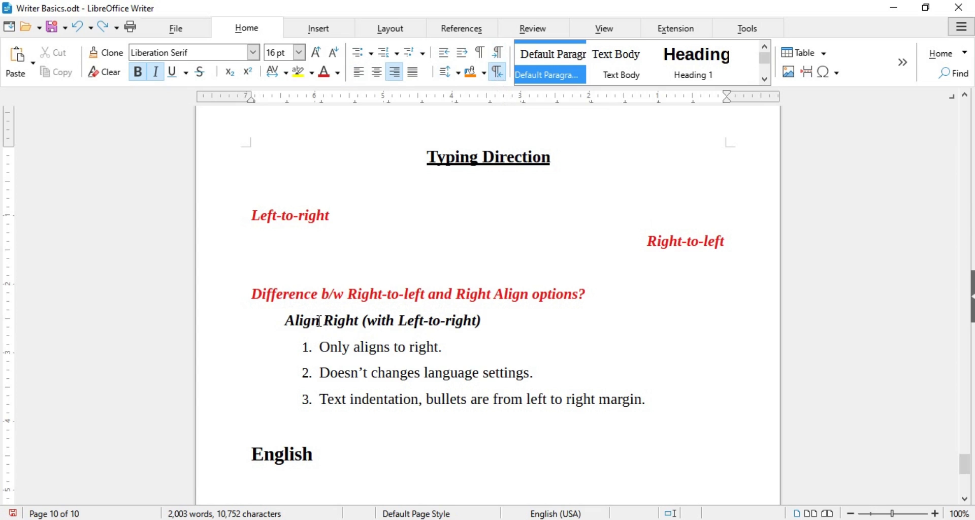
{"action": "left_click", "coordinate": [281, 453]}
{"action": "key", "text": "ctrl+r"}
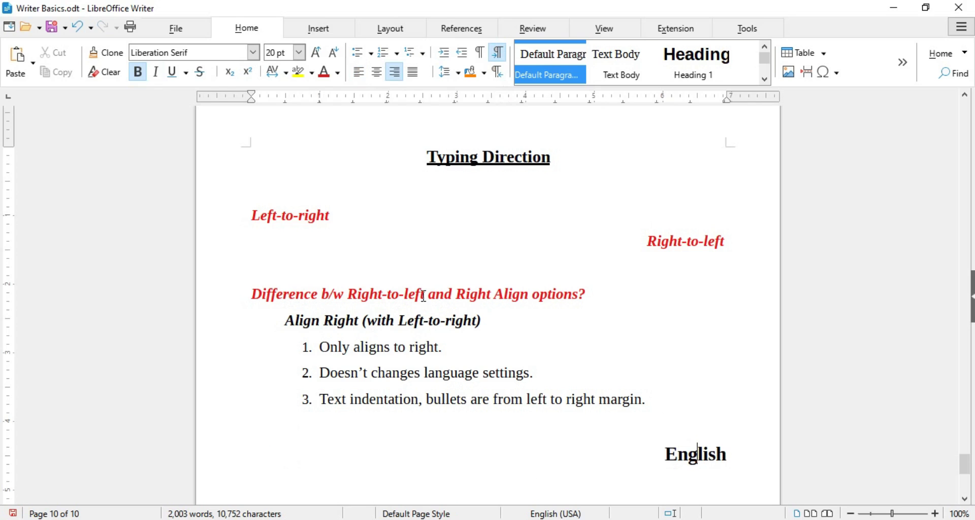
{"action": "left_click", "coordinate": [357, 52]}
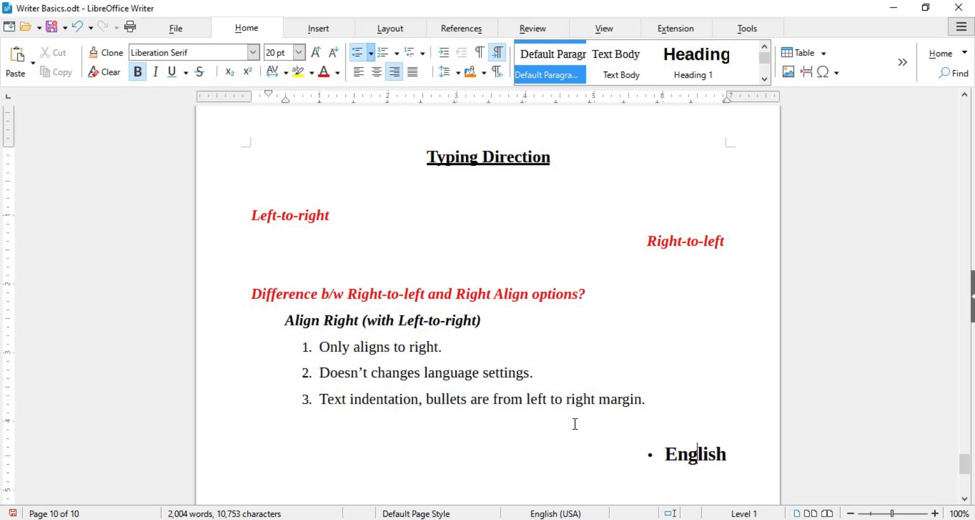
{"action": "scroll", "coordinate": [575, 423], "scroll_direction": "down", "scroll_amount": 10}
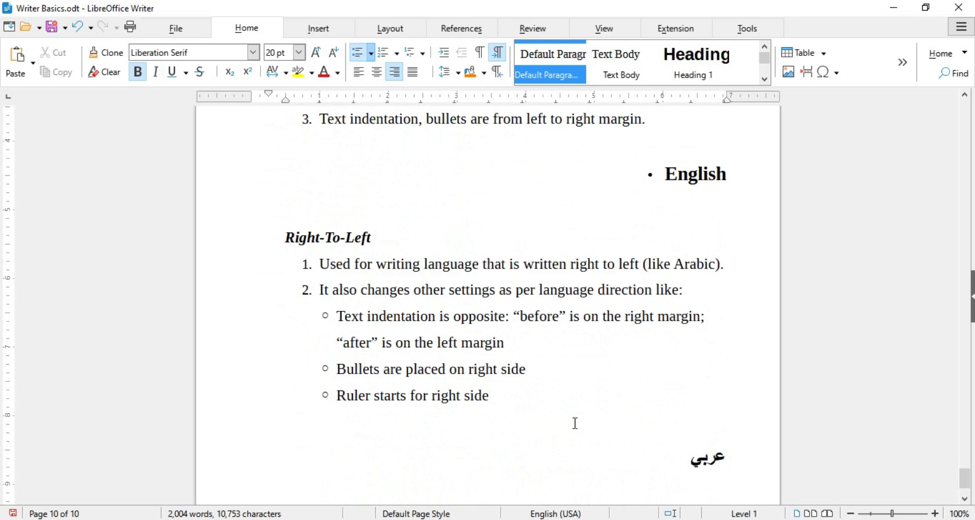
{"action": "scroll", "coordinate": [575, 423], "scroll_direction": "down", "scroll_amount": 1}
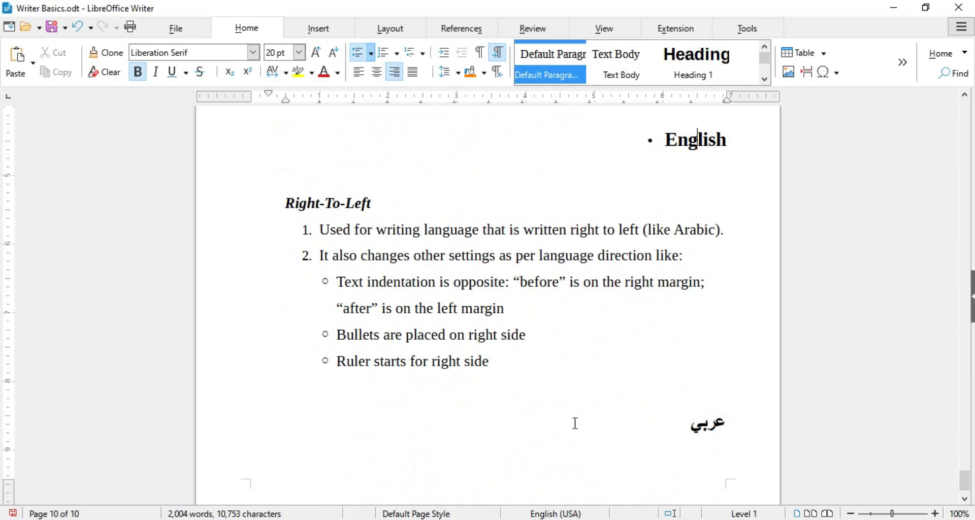
- Indent the Arabic word 'عربي' three steps, reduce it two, then give it a right-side bullet
{"action": "left_click", "coordinate": [725, 422]}
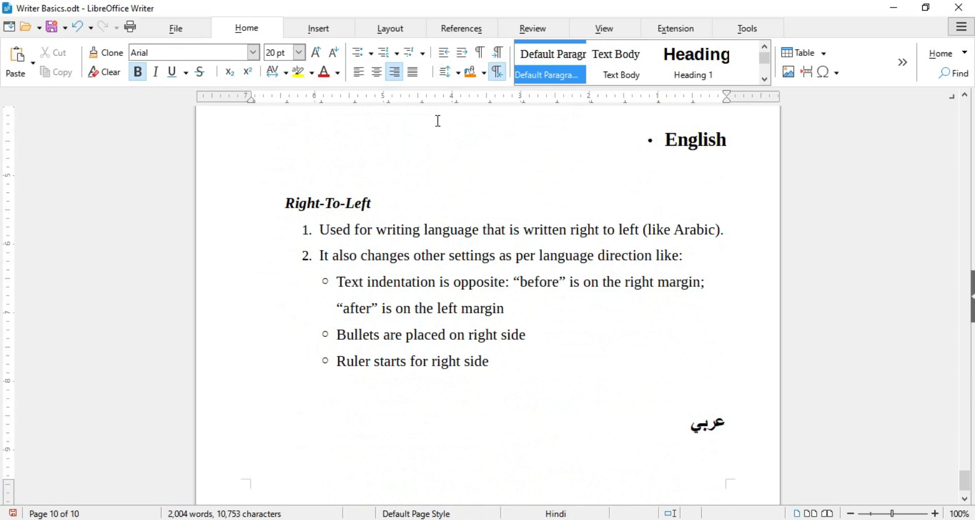
{"action": "left_click", "coordinate": [446, 56]}
{"action": "left_click", "coordinate": [445, 56]}
{"action": "left_click", "coordinate": [446, 56]}
{"action": "left_click", "coordinate": [445, 56]}
{"action": "left_click", "coordinate": [446, 56]}
{"action": "left_click", "coordinate": [445, 56]}
{"action": "left_click", "coordinate": [456, 53]}
{"action": "left_click", "coordinate": [456, 53]}
{"action": "left_click", "coordinate": [455, 54]}
{"action": "left_click", "coordinate": [455, 54]}
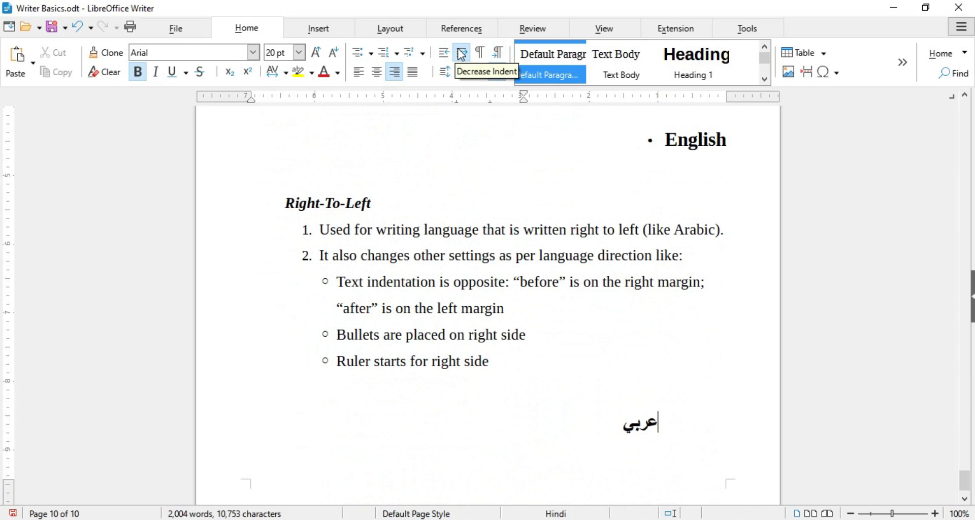
{"action": "left_click", "coordinate": [363, 53]}
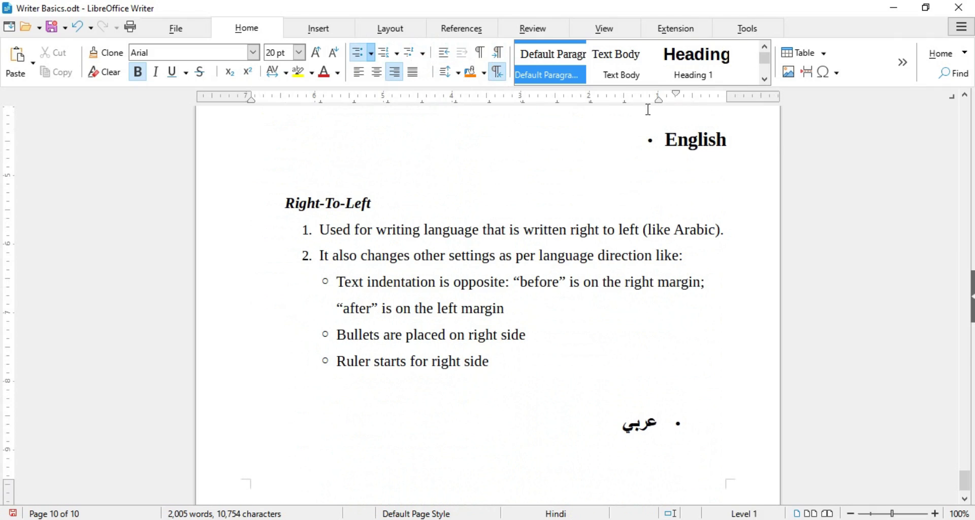